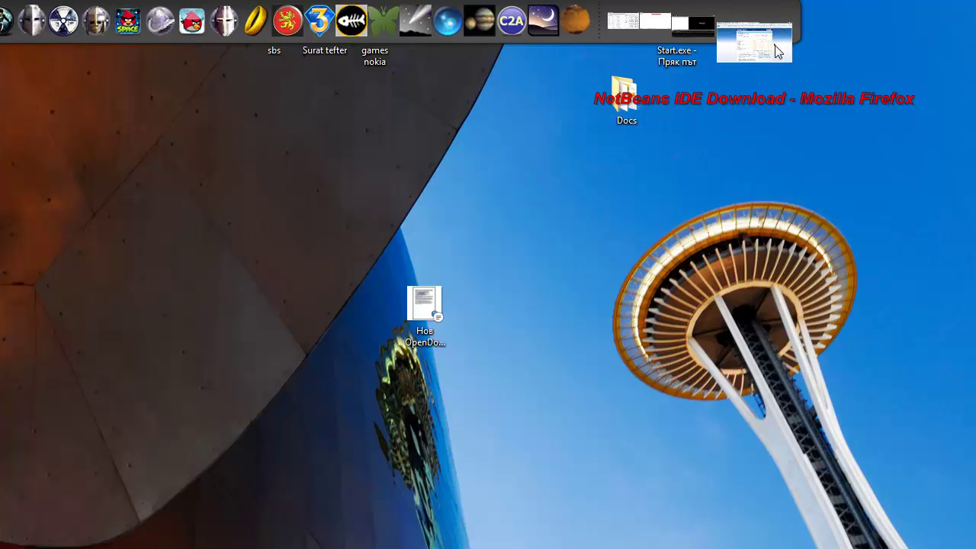
- Switch to Firefox and examine the NetBeans IDE 7.2.1 download bundles on netbeans.org
{"action": "left_click", "coordinate": [774, 48]}
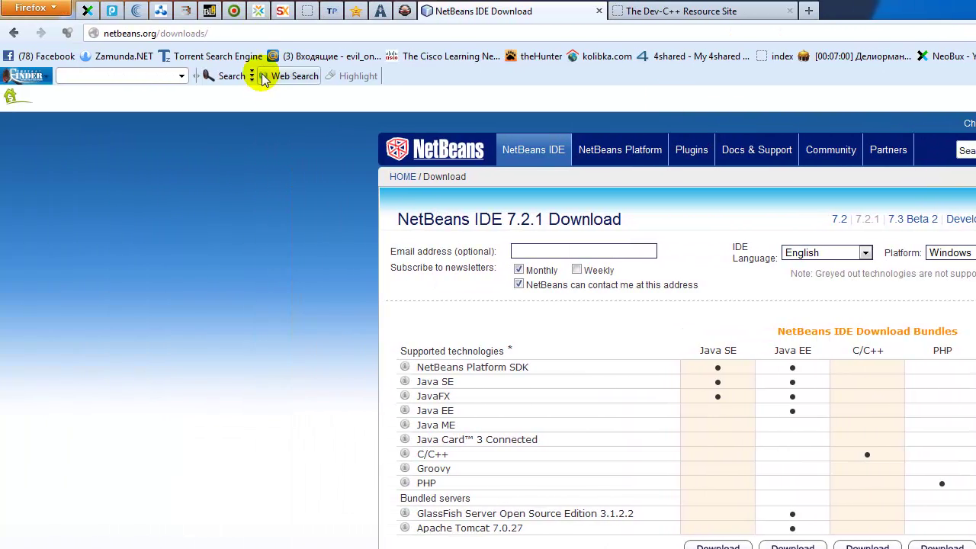
{"action": "left_click", "coordinate": [244, 33]}
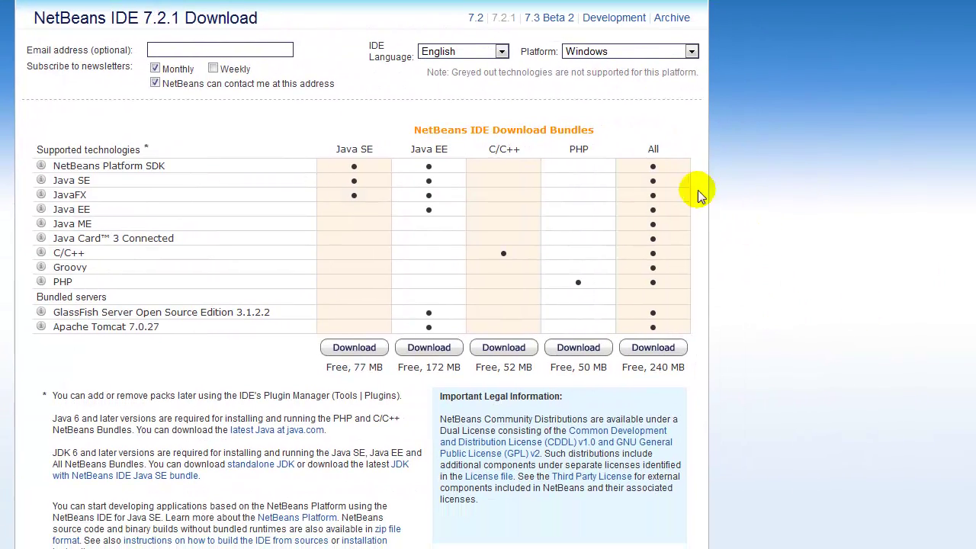
{"action": "left_click", "coordinate": [646, 350]}
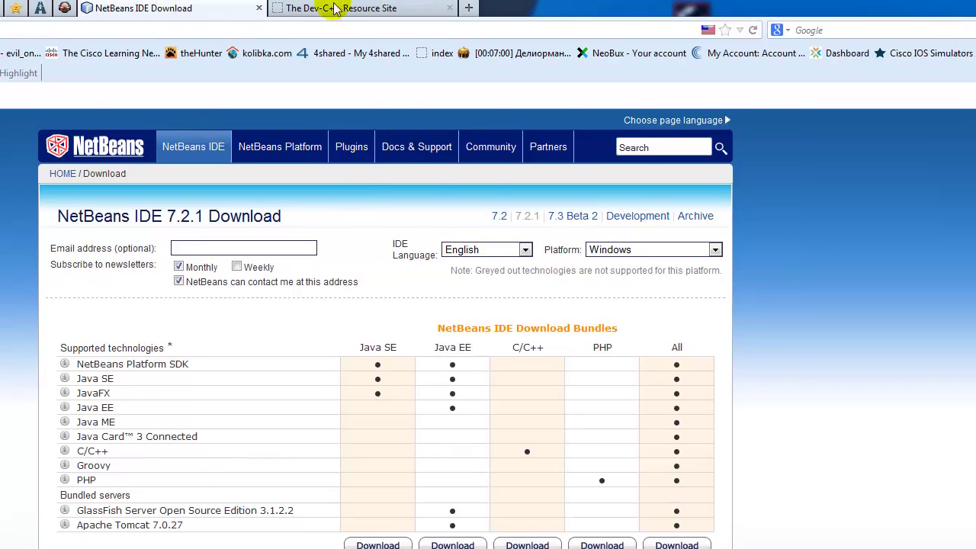
- Examine the SourceForge download of Dev-C++ 5.0 beta 9.2 with Mingw/GCC 3.4.2 on the bloodshed.net page
{"action": "key", "text": "ctrl+Tab"}
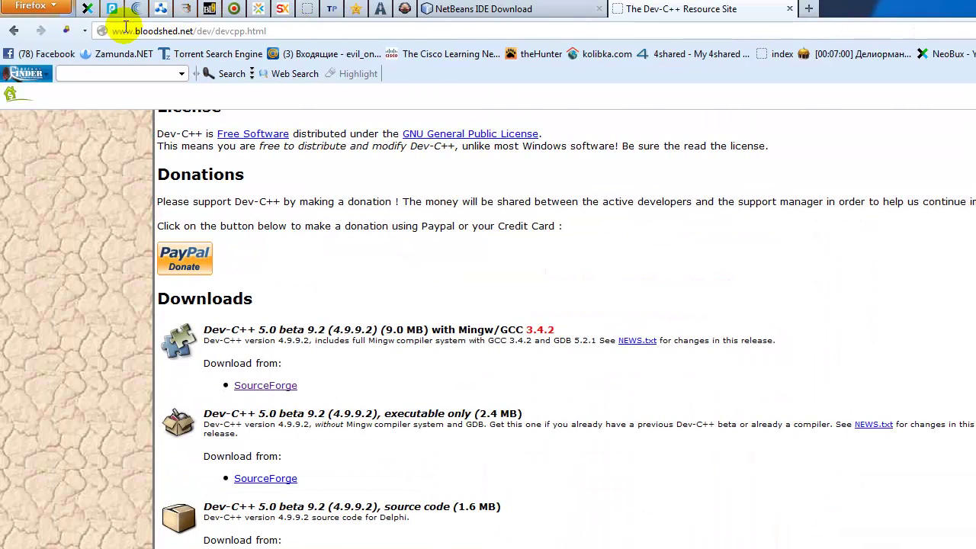
{"action": "left_click", "coordinate": [254, 32]}
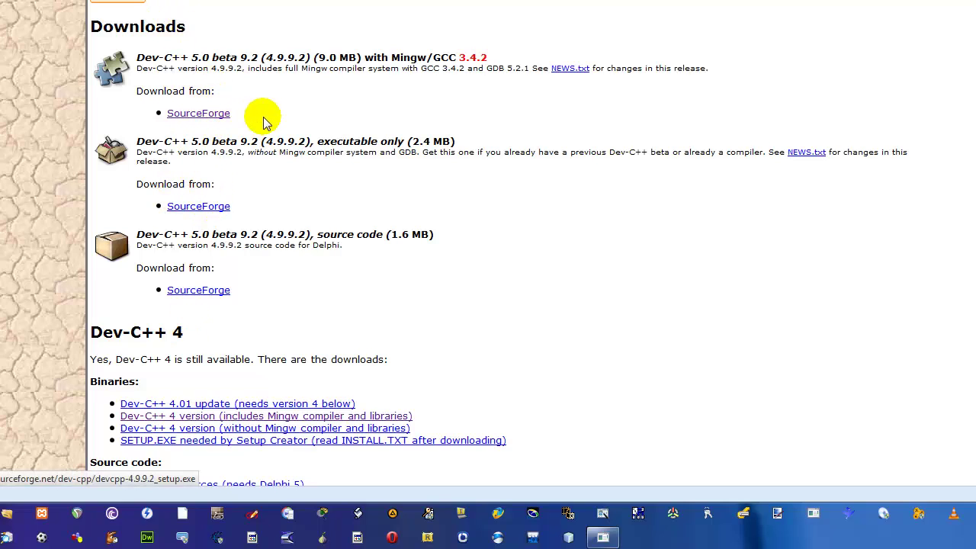
{"action": "left_click_drag", "start_coordinate": [262, 117], "coordinate": [156, 120]}
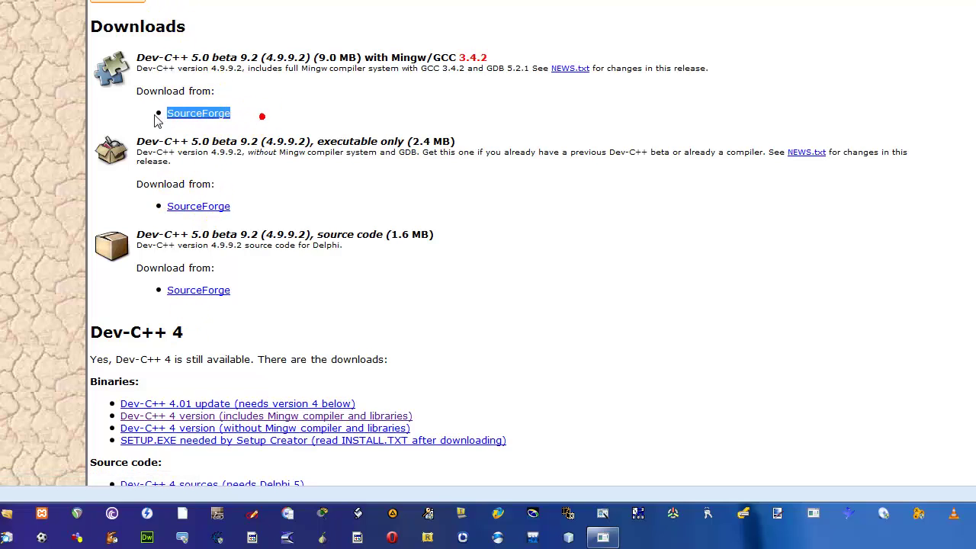
{"action": "left_click", "coordinate": [612, 262]}
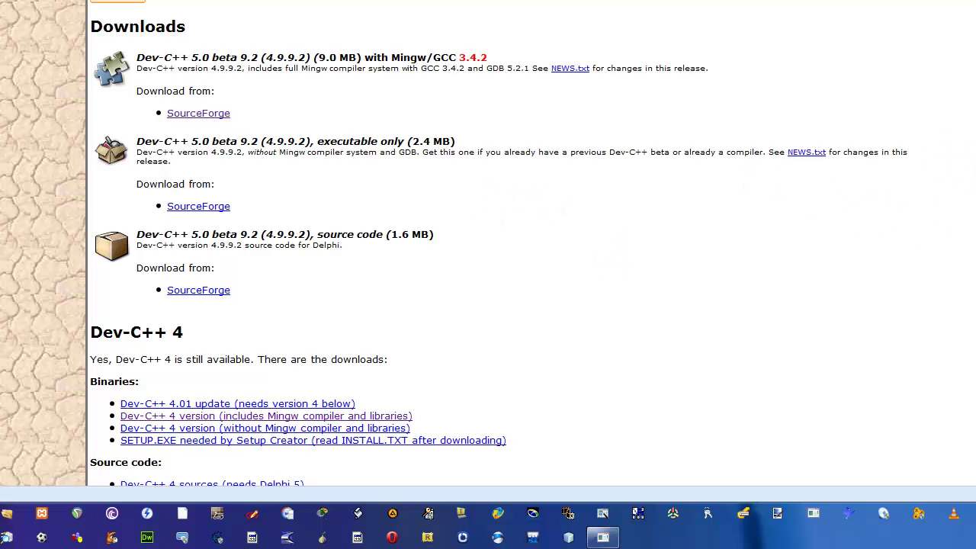
{"action": "scroll", "coordinate": [487, 275], "scroll_direction": "up", "scroll_amount": 3}
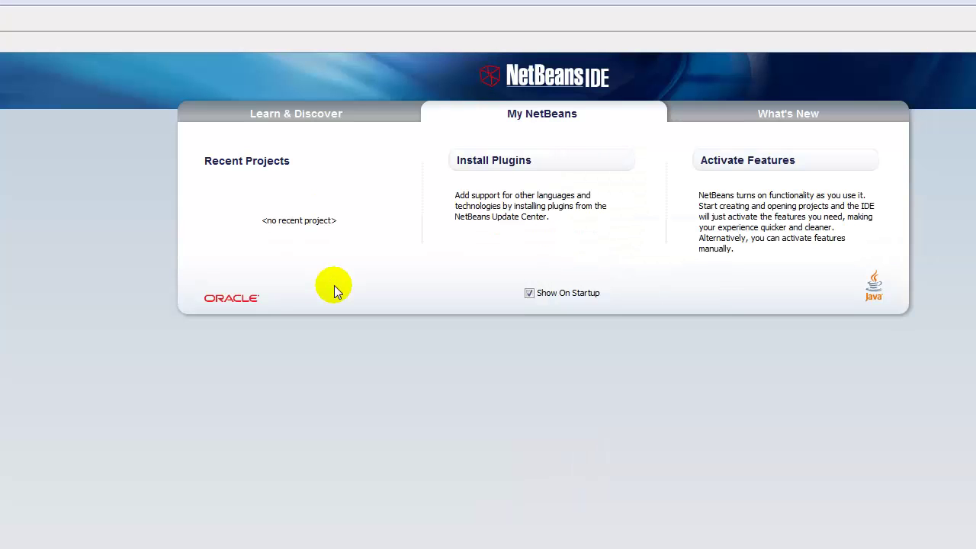
- Activate the installed C/C++ plugin in NetBeans IDE and close the plugin manager
{"action": "left_click", "coordinate": [495, 162]}
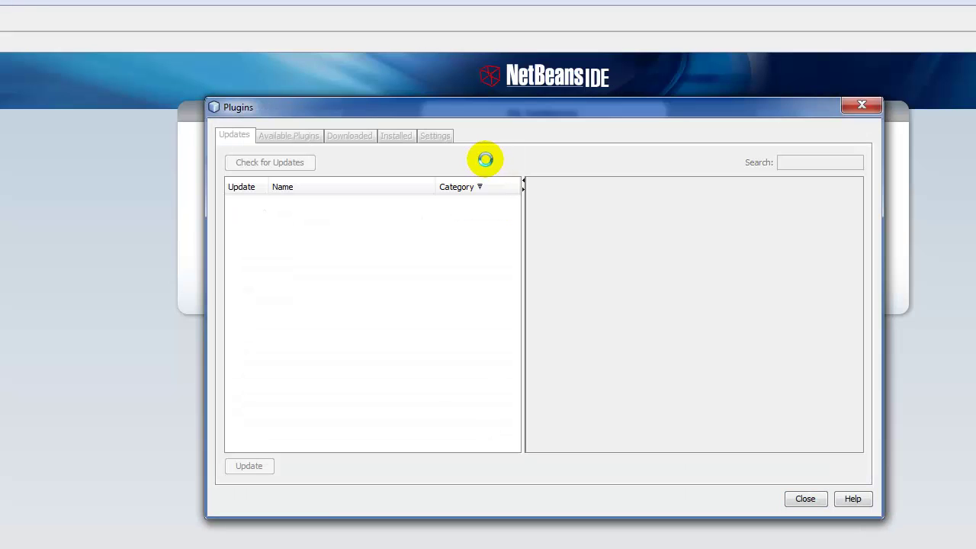
{"action": "left_click", "coordinate": [415, 136]}
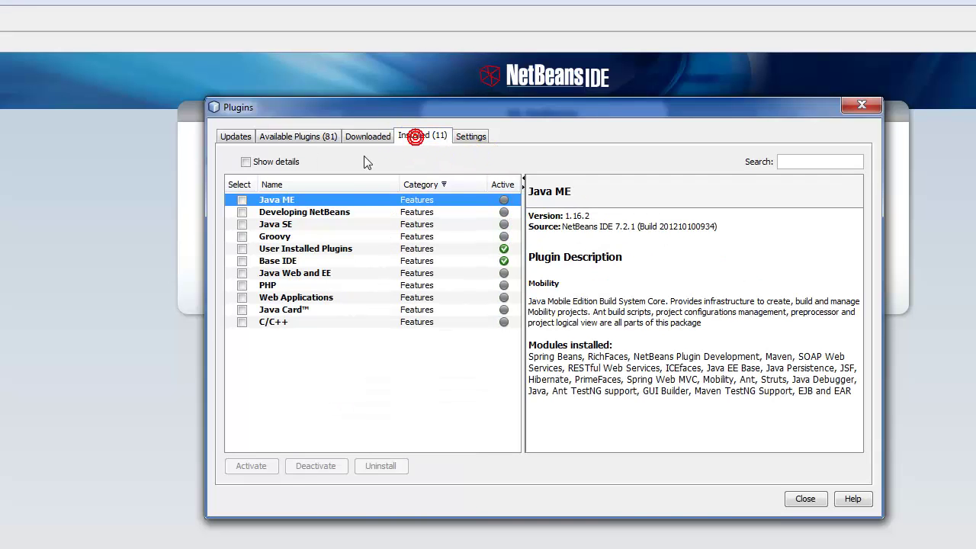
{"action": "left_click", "coordinate": [241, 322]}
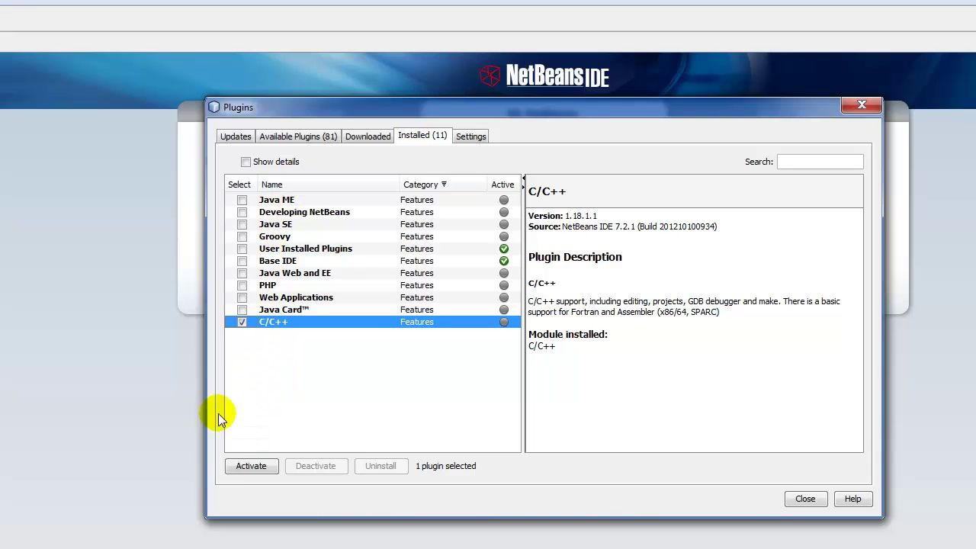
{"action": "left_click", "coordinate": [251, 466]}
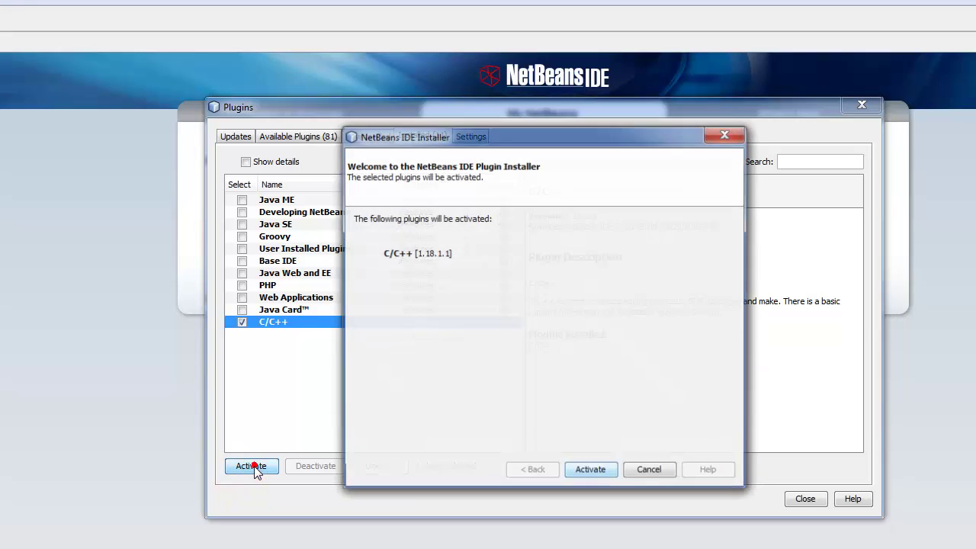
{"action": "left_click", "coordinate": [592, 476]}
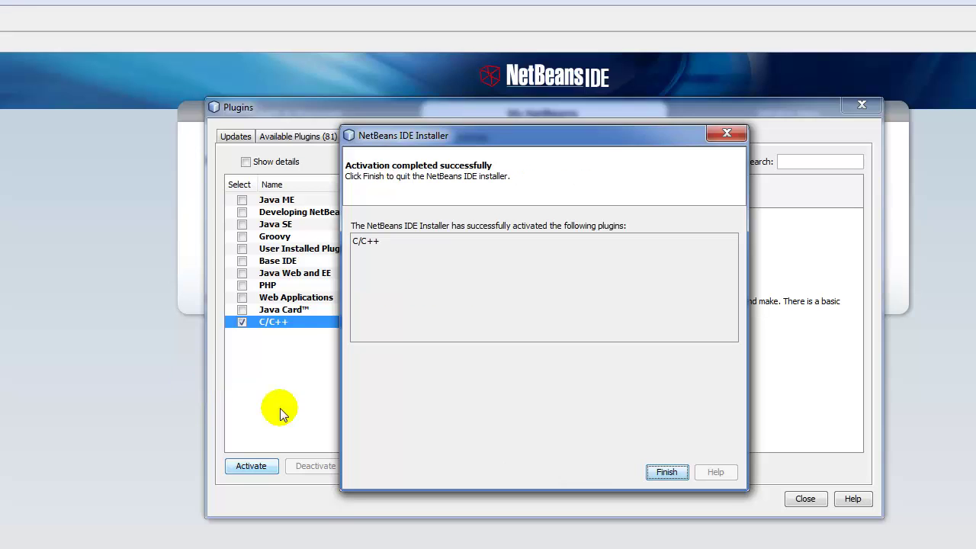
{"action": "left_click", "coordinate": [674, 473]}
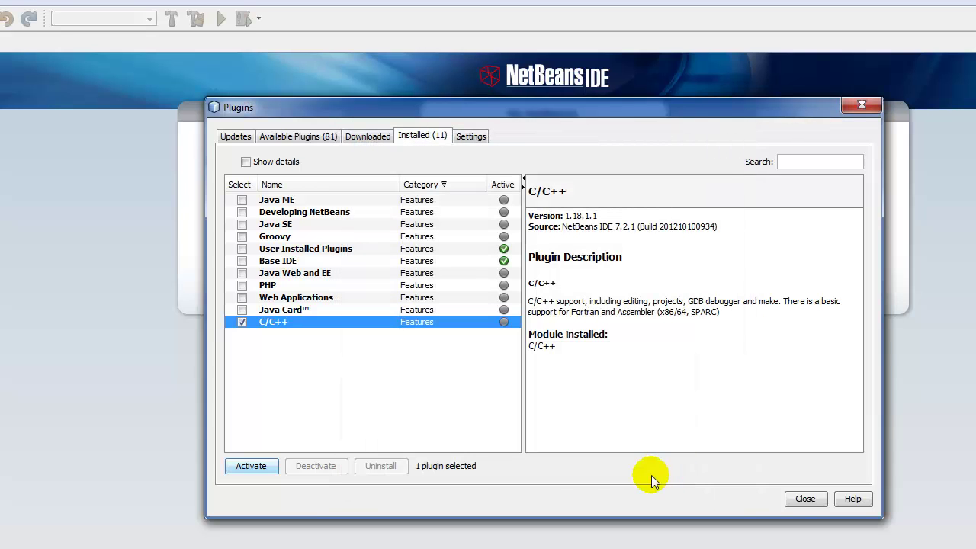
{"action": "left_click", "coordinate": [805, 498]}
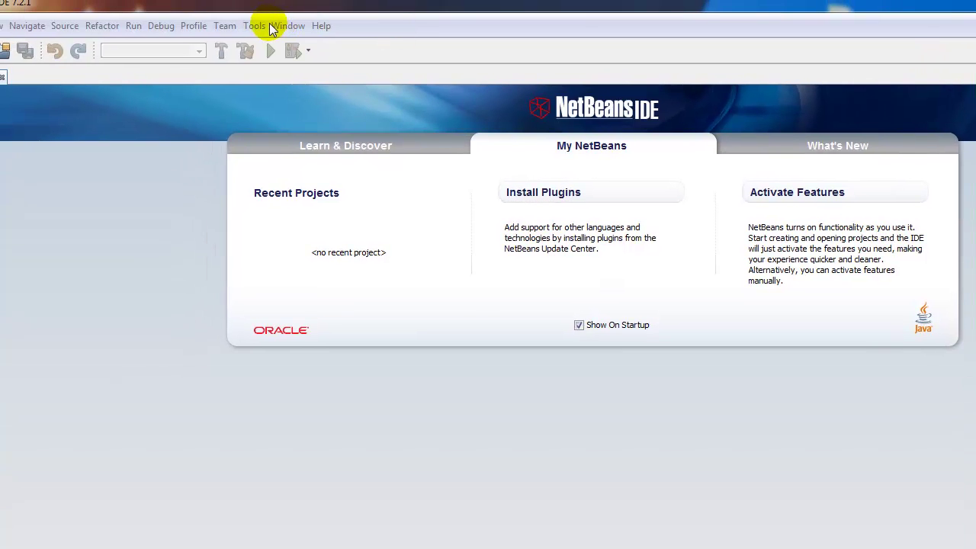
- Open the C/C++ build tools settings in the IDE options and dismiss the missing compilers notice
{"action": "left_click", "coordinate": [256, 26]}
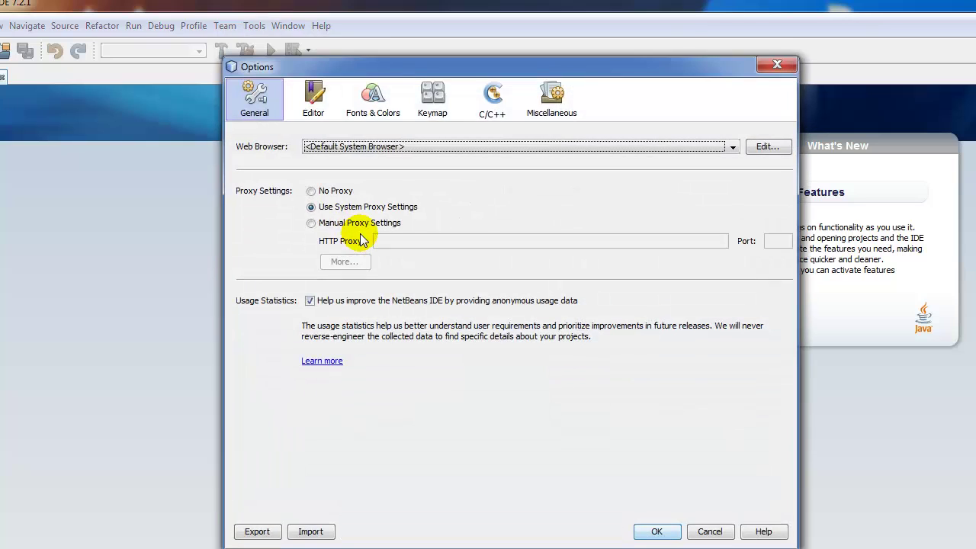
{"action": "left_click", "coordinate": [493, 93]}
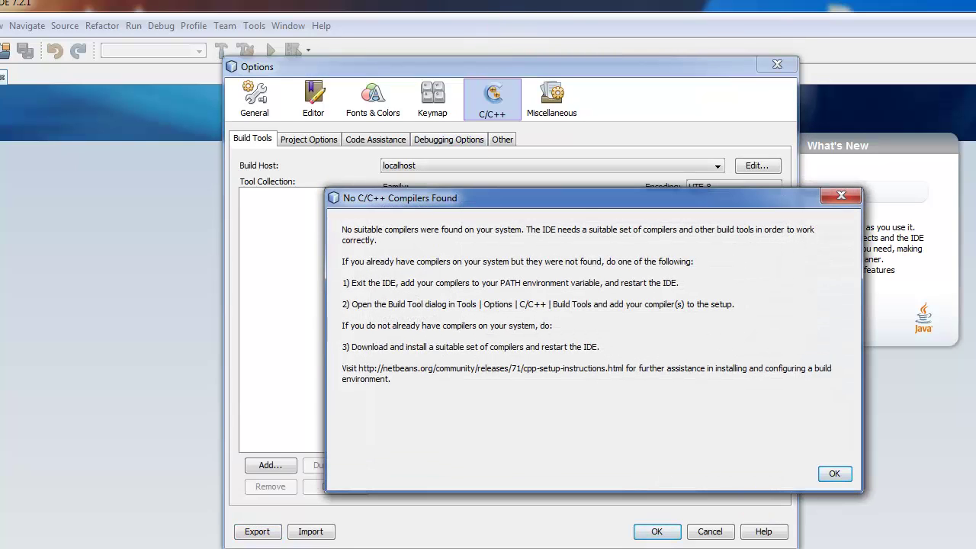
{"action": "left_click", "coordinate": [833, 474]}
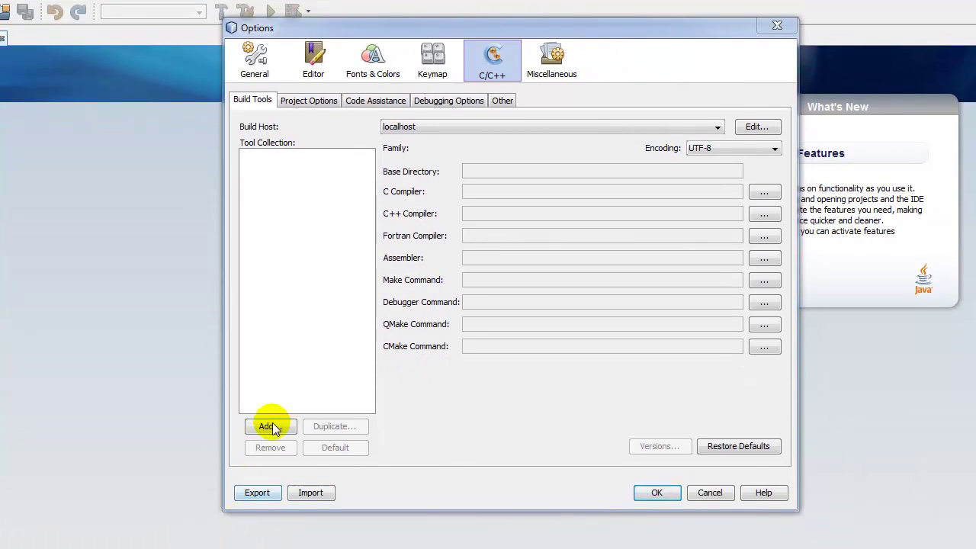
{"action": "left_click", "coordinate": [545, 171]}
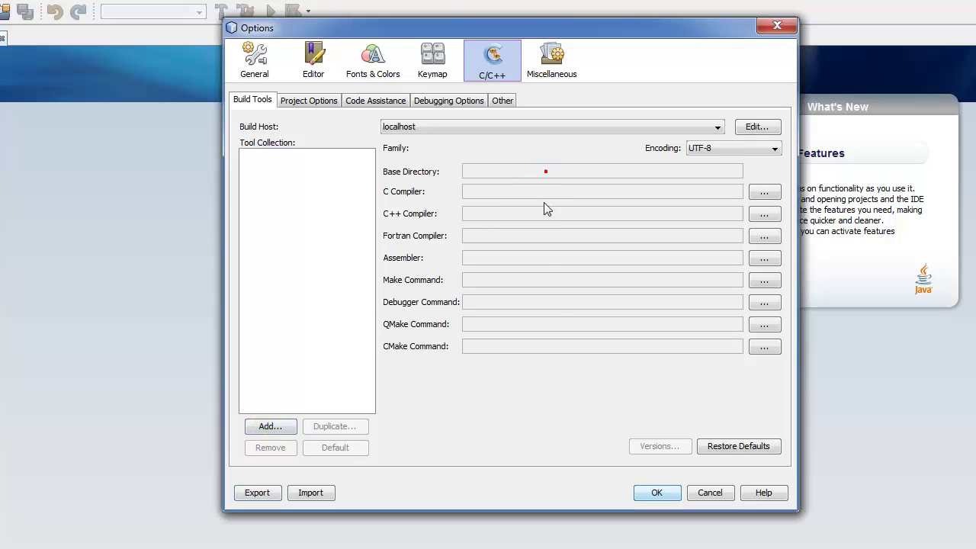
- Start adding a new tool collection with C:\Dev-Cpp\bin as its base directory
{"action": "left_click", "coordinate": [270, 427]}
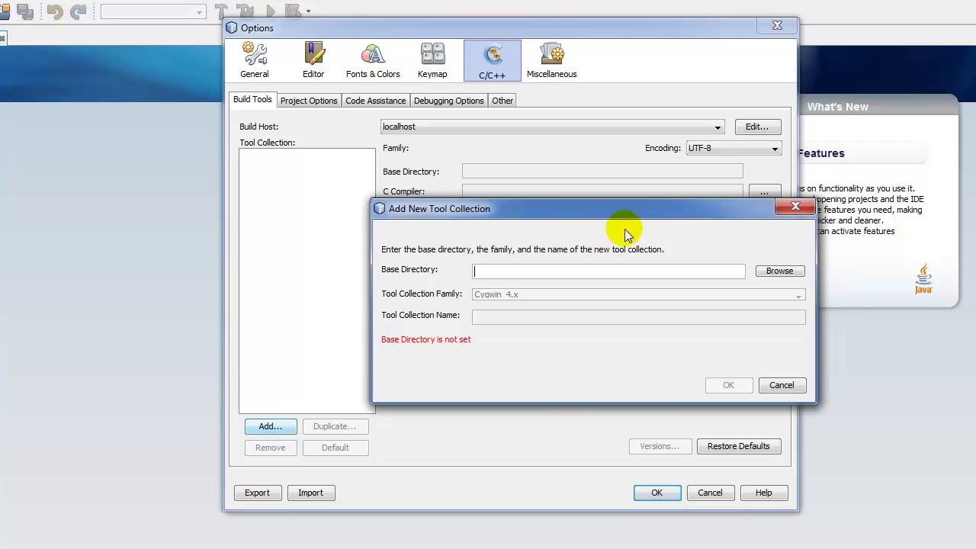
{"action": "left_click_drag", "start_coordinate": [640, 208], "coordinate": [568, 153]}
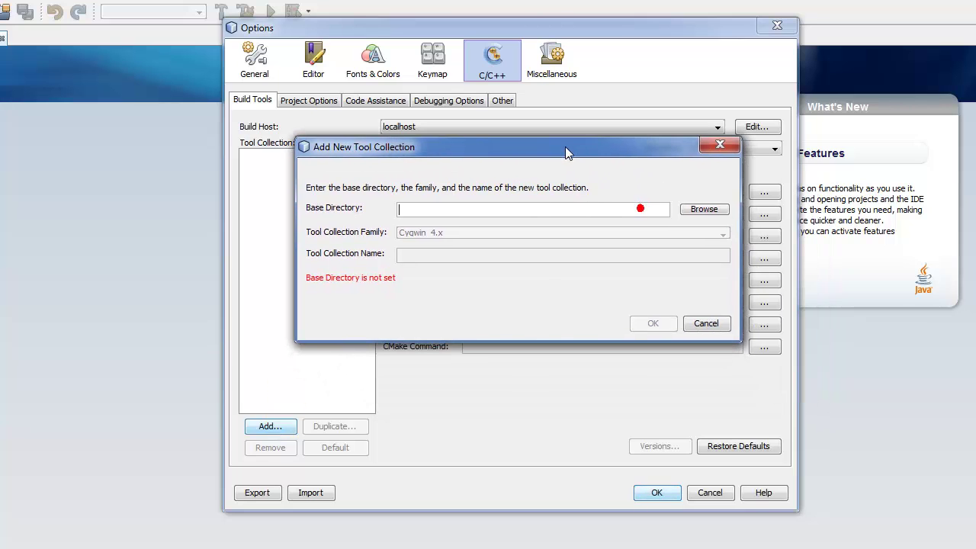
{"action": "left_click", "coordinate": [702, 210]}
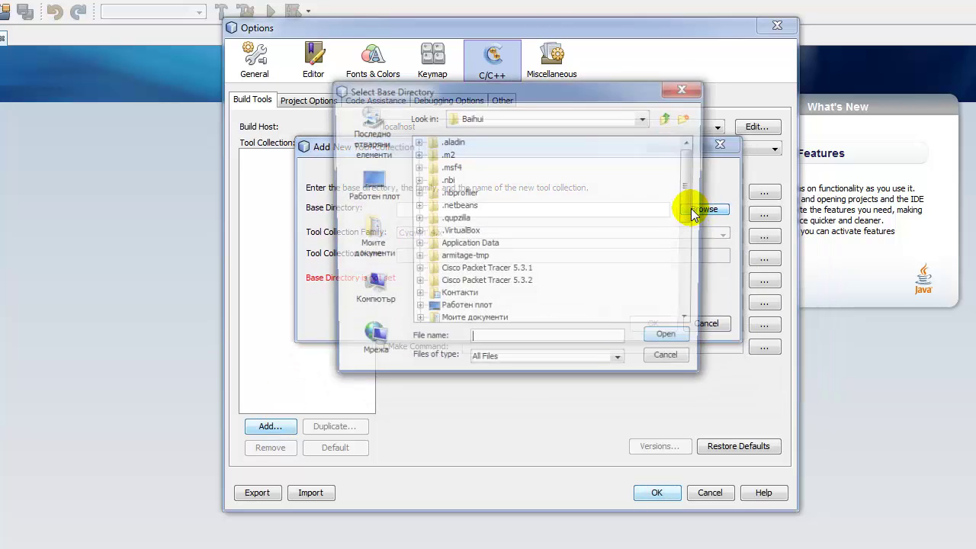
{"action": "left_click", "coordinate": [387, 276]}
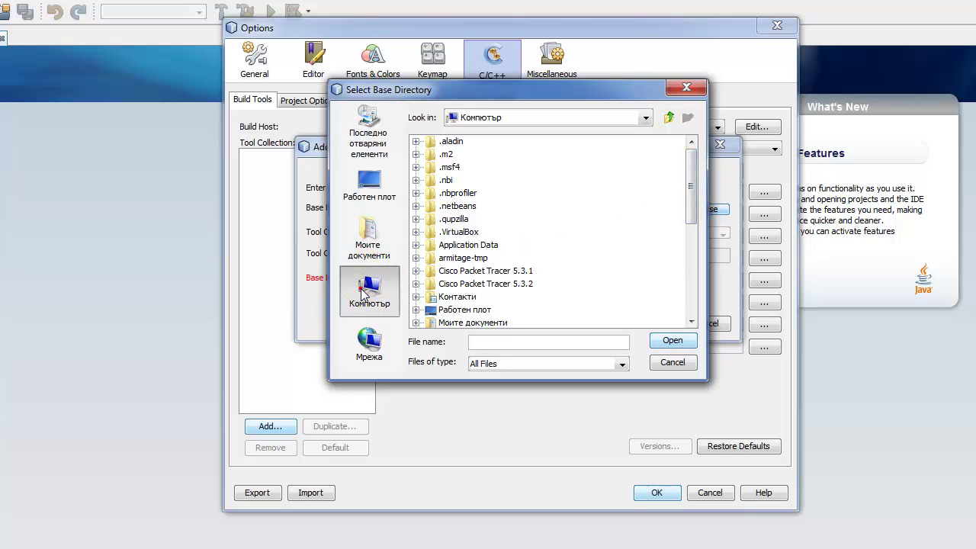
{"action": "double_click", "coordinate": [480, 158]}
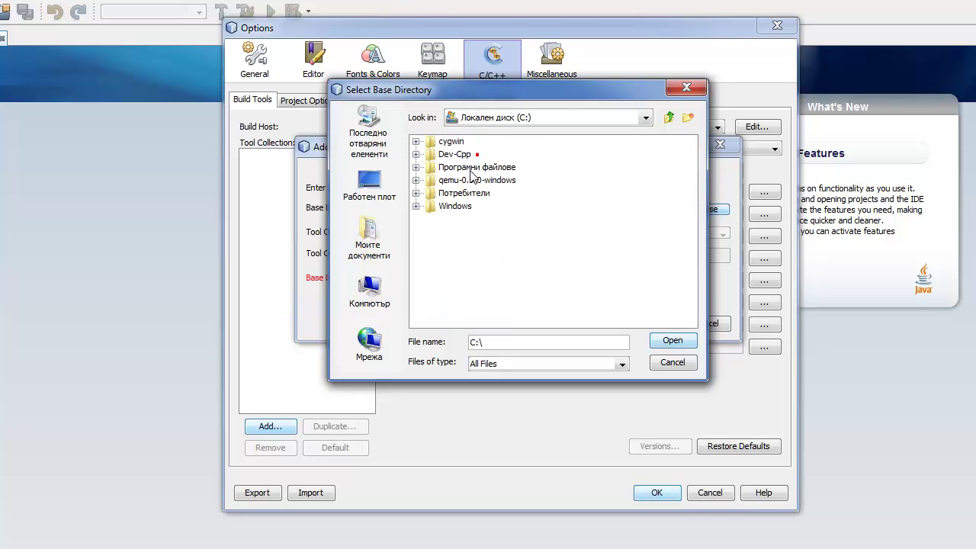
{"action": "left_click", "coordinate": [458, 155]}
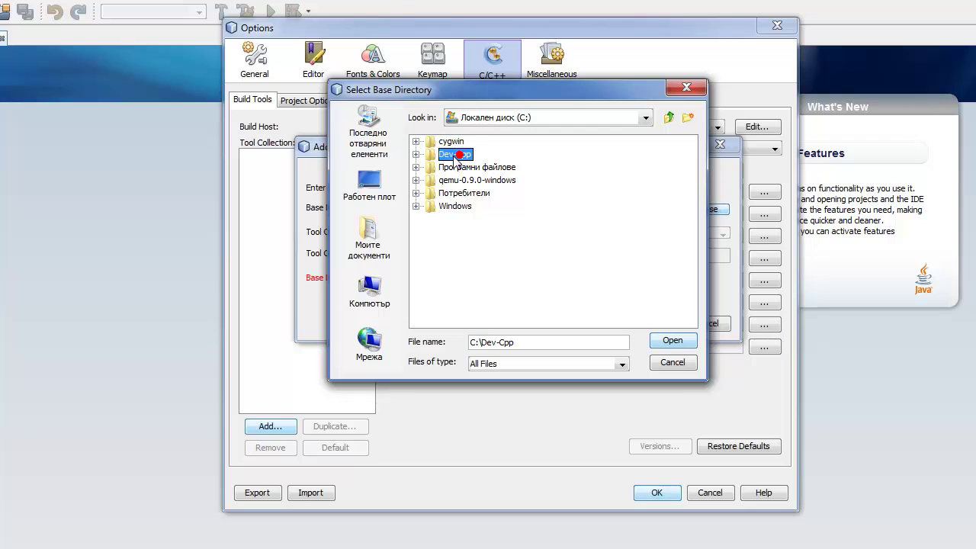
{"action": "double_click", "coordinate": [461, 155]}
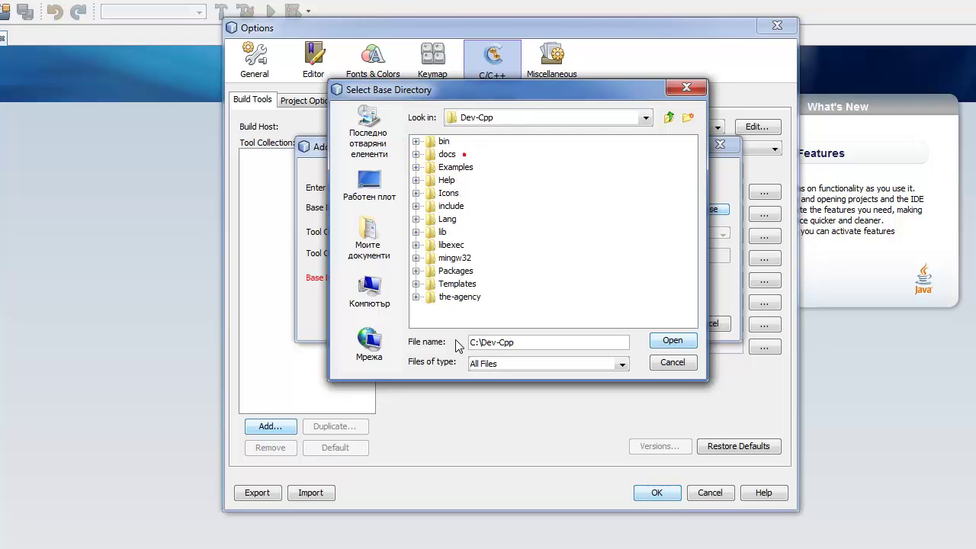
{"action": "double_click", "coordinate": [444, 141]}
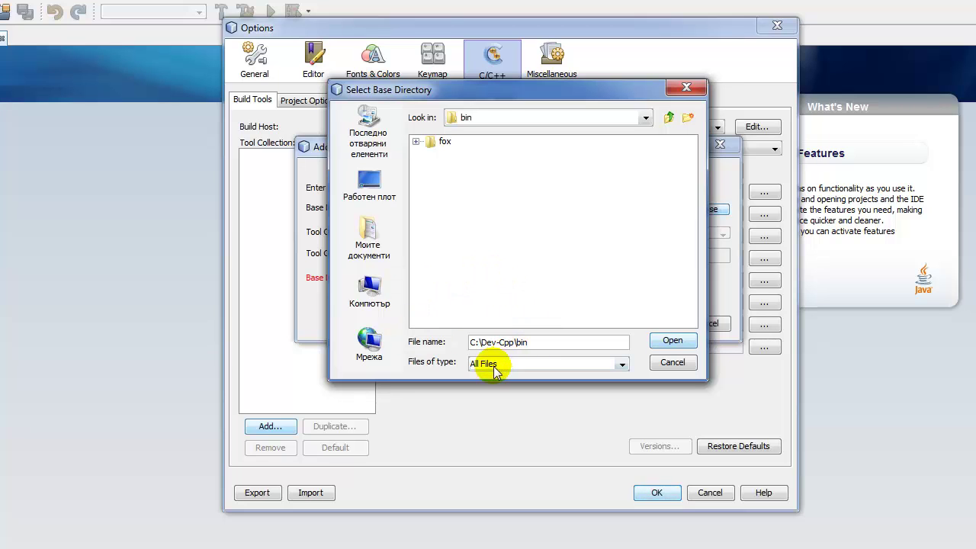
{"action": "left_click", "coordinate": [667, 340]}
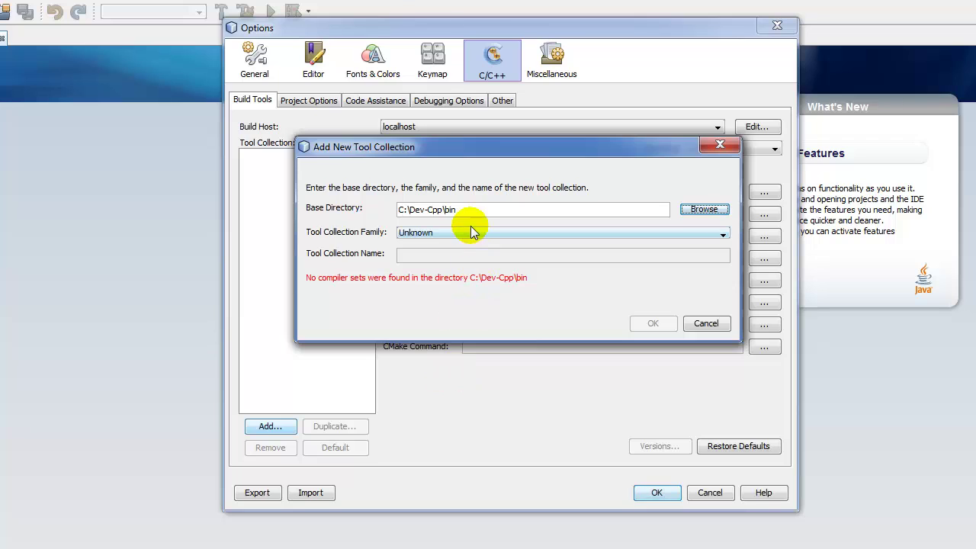
- Set the tool collection family to MinGW, add the collection and save the options
{"action": "left_click", "coordinate": [469, 233]}
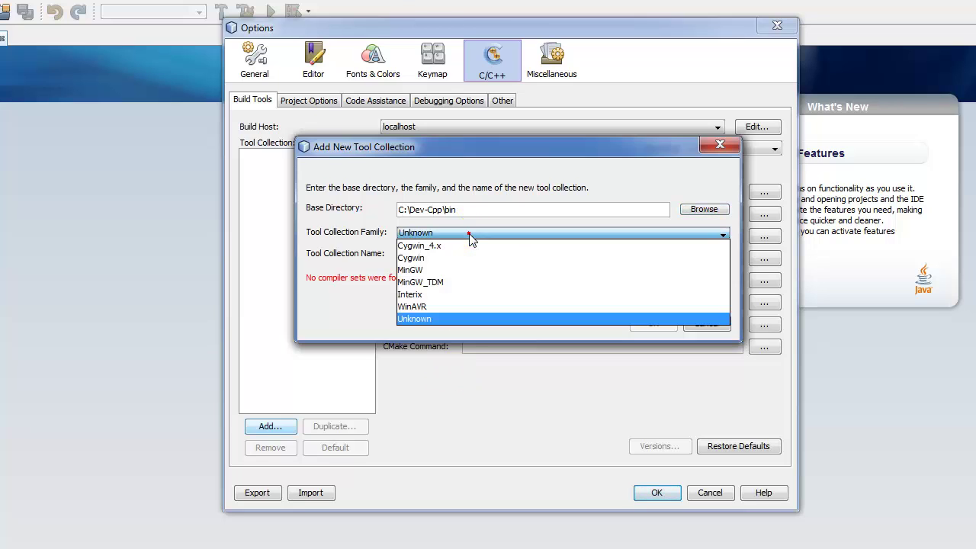
{"action": "left_click", "coordinate": [415, 273]}
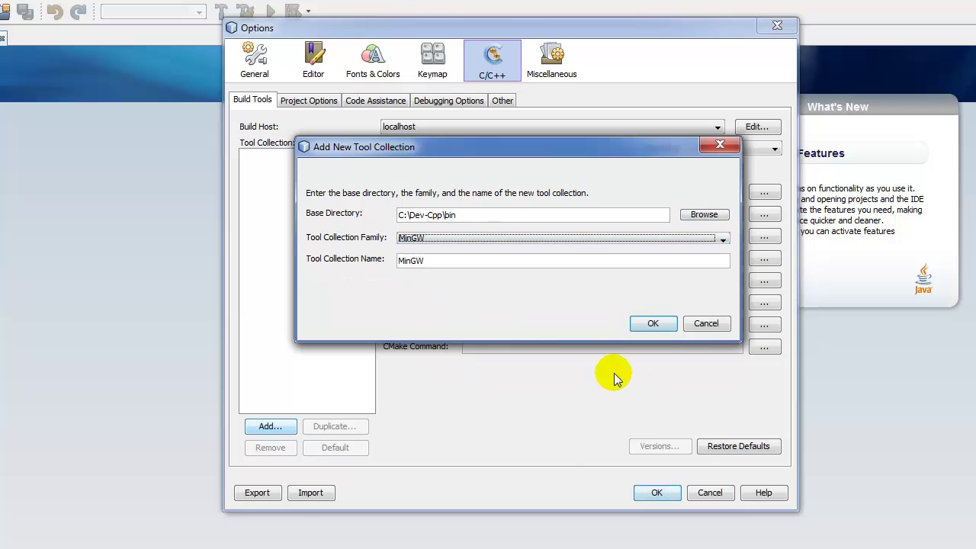
{"action": "left_click", "coordinate": [653, 325]}
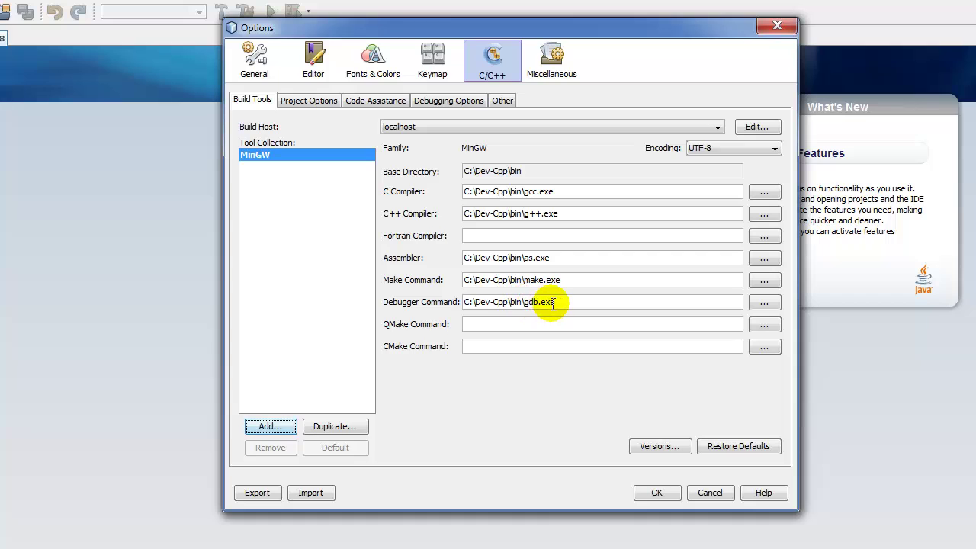
{"action": "left_click", "coordinate": [655, 493]}
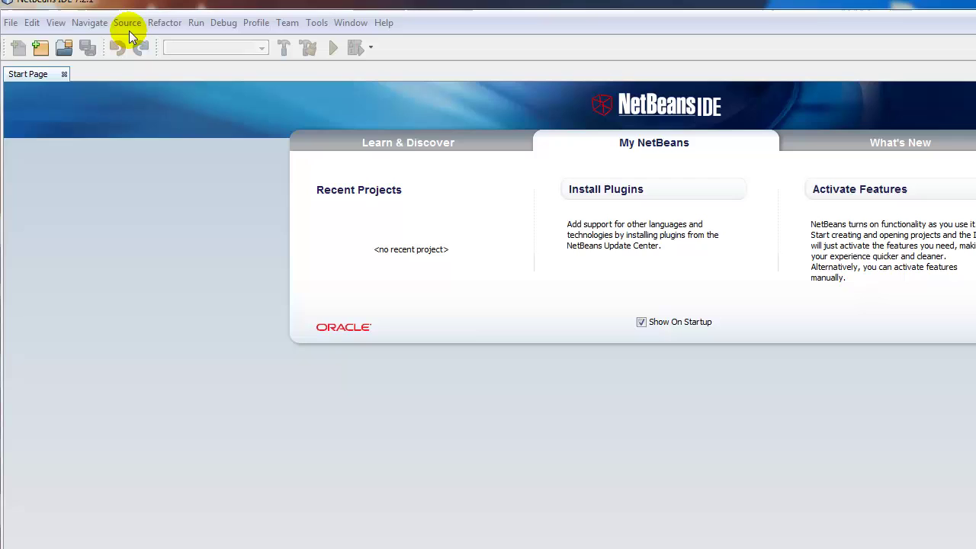
- Create a new C/C++ Application project named CppApplication_1 with a C++ main file and the default MinGW tool collection
{"action": "left_click", "coordinate": [11, 22]}
{"action": "mouse_move", "coordinate": [32, 23]}
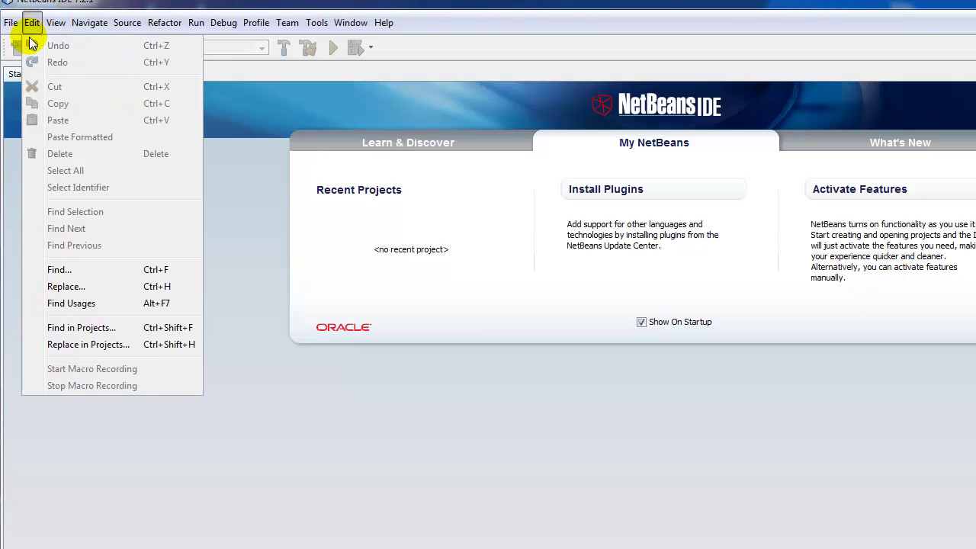
{"action": "left_click", "coordinate": [18, 46]}
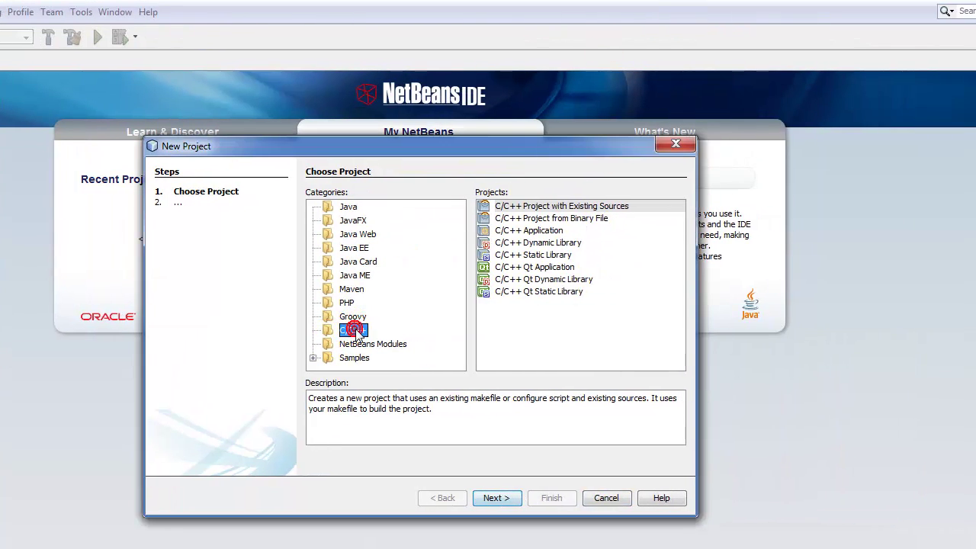
{"action": "left_click", "coordinate": [547, 231]}
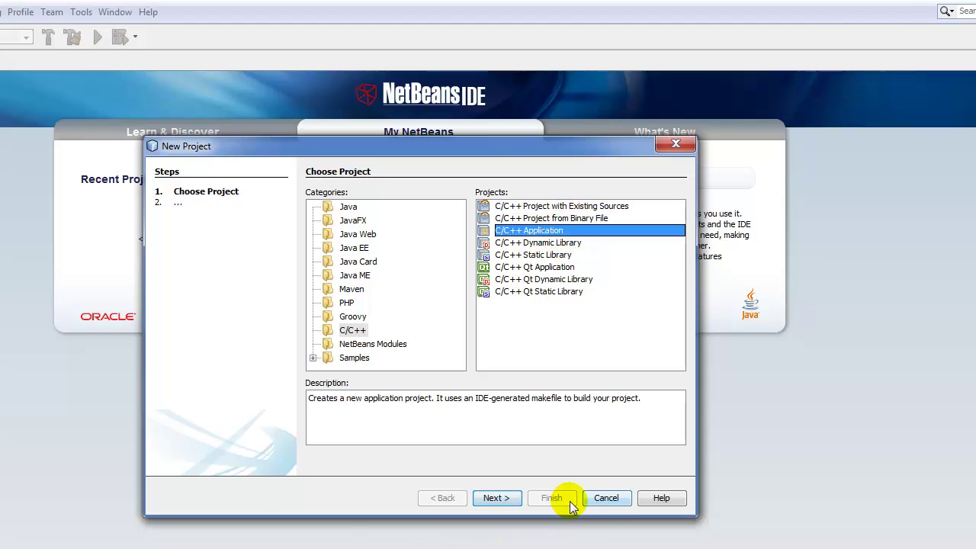
{"action": "left_click", "coordinate": [496, 497]}
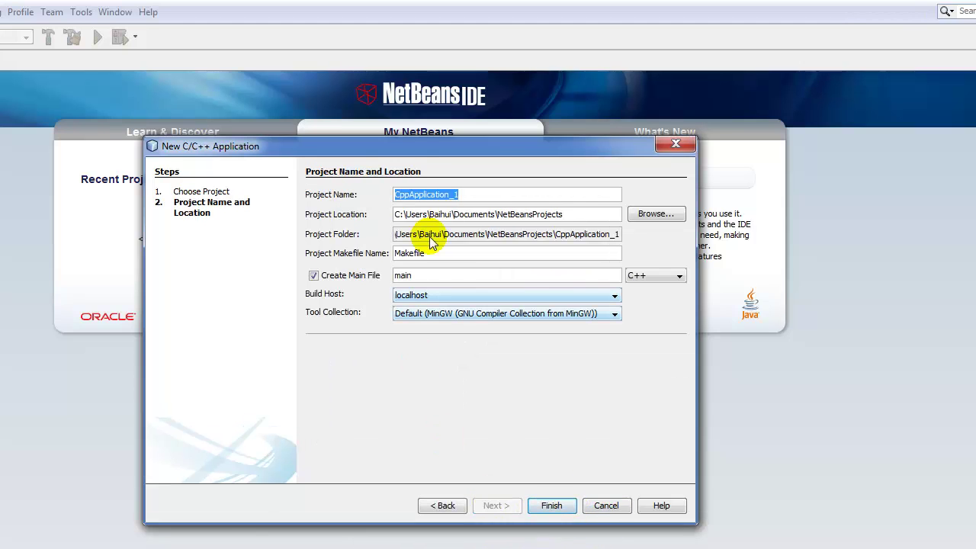
{"action": "left_click", "coordinate": [551, 506]}
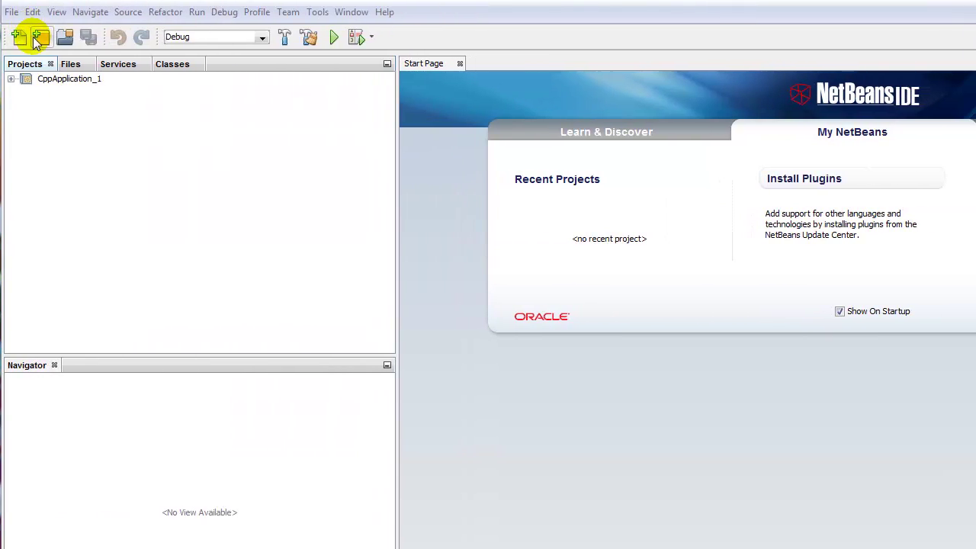
- Expand the folders of the CppApplication_1 project and open main.cpp from Source Files in the editor
{"action": "left_click", "coordinate": [11, 79]}
{"action": "left_click", "coordinate": [25, 92]}
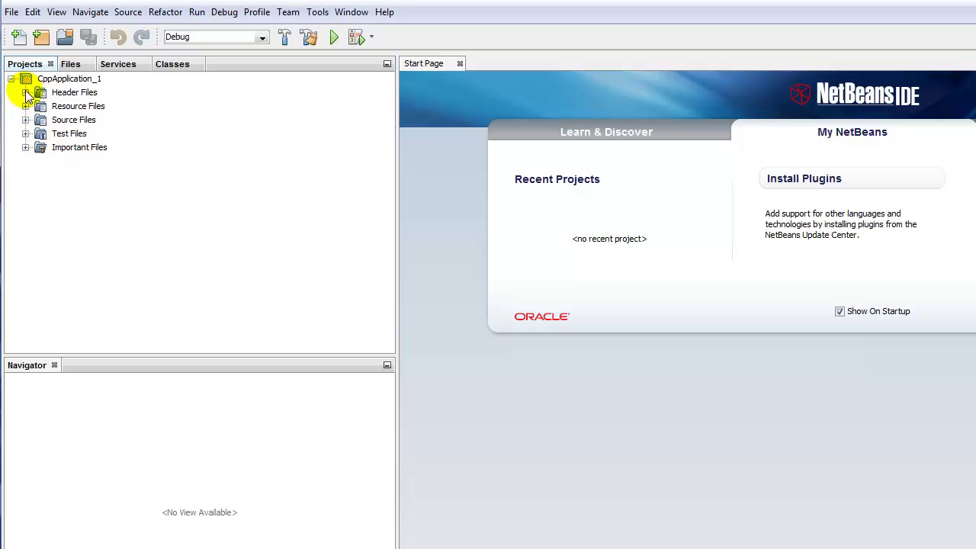
{"action": "left_click", "coordinate": [25, 106]}
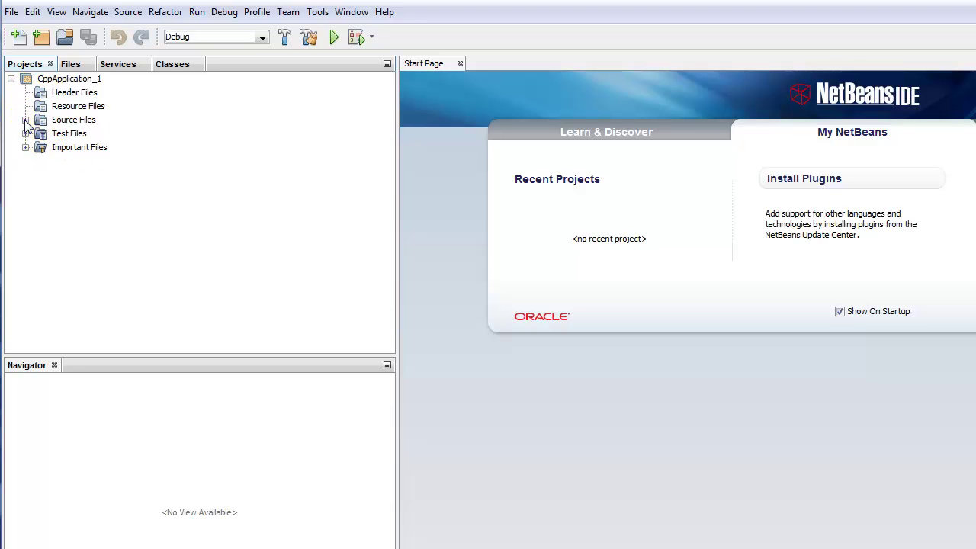
{"action": "left_click", "coordinate": [25, 120]}
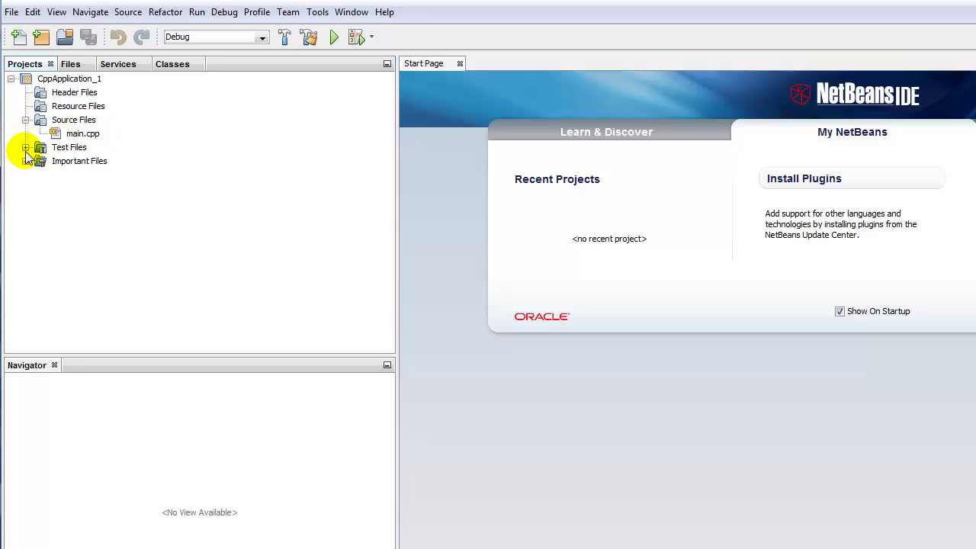
{"action": "left_click", "coordinate": [25, 147]}
{"action": "left_click", "coordinate": [25, 161]}
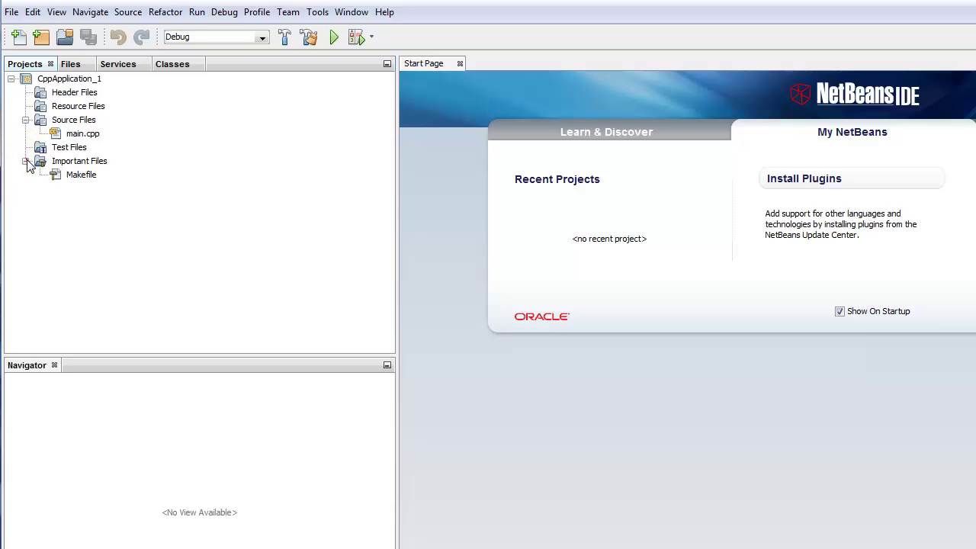
{"action": "left_click", "coordinate": [81, 175]}
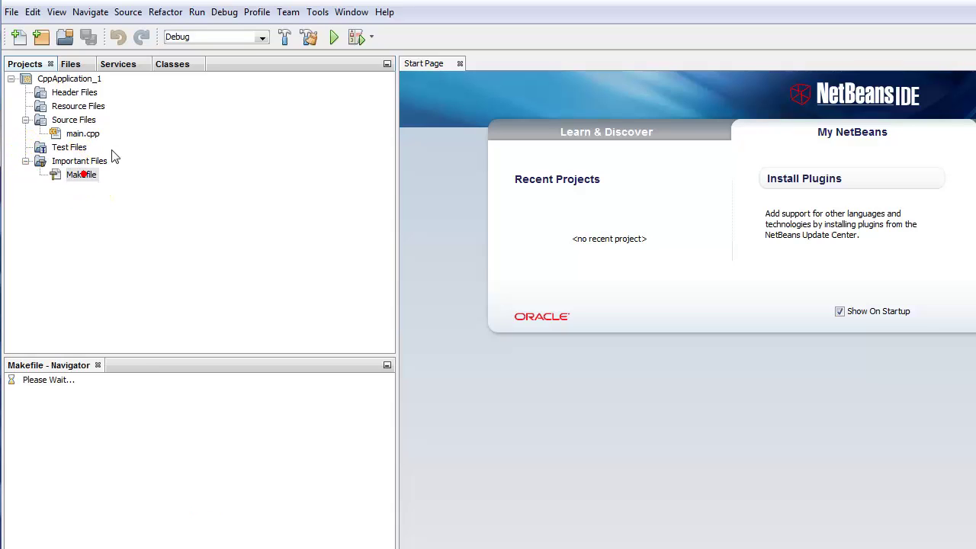
{"action": "double_click", "coordinate": [82, 133]}
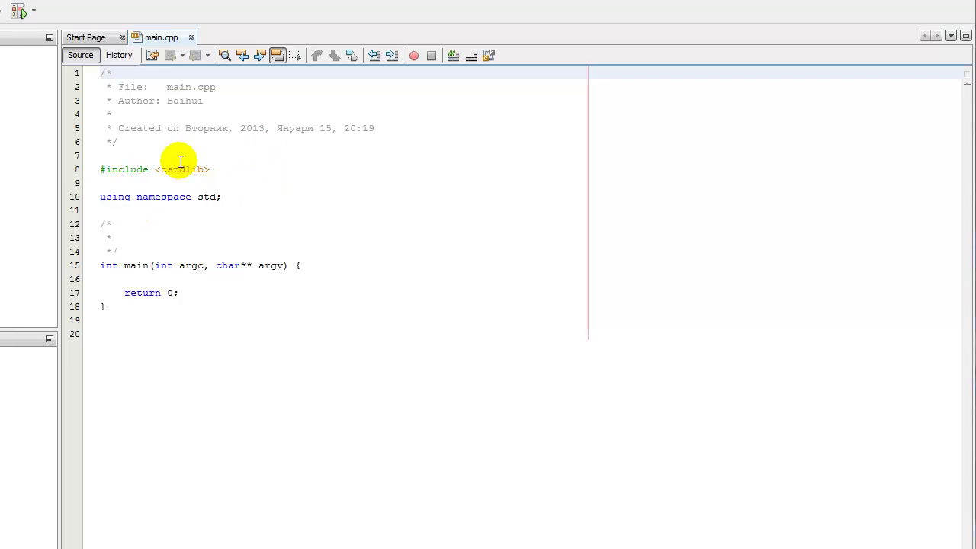
- Add the directive #include <iostream> on a new line below #include <cstdlib>, choosing the header from the code completion suggestions
{"action": "left_click", "coordinate": [210, 167]}
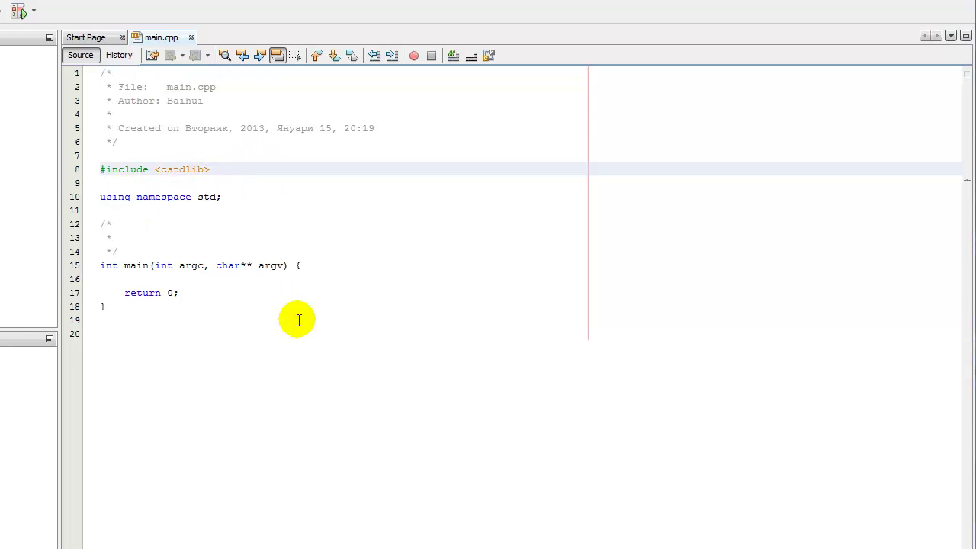
{"action": "key", "text": "Return"}
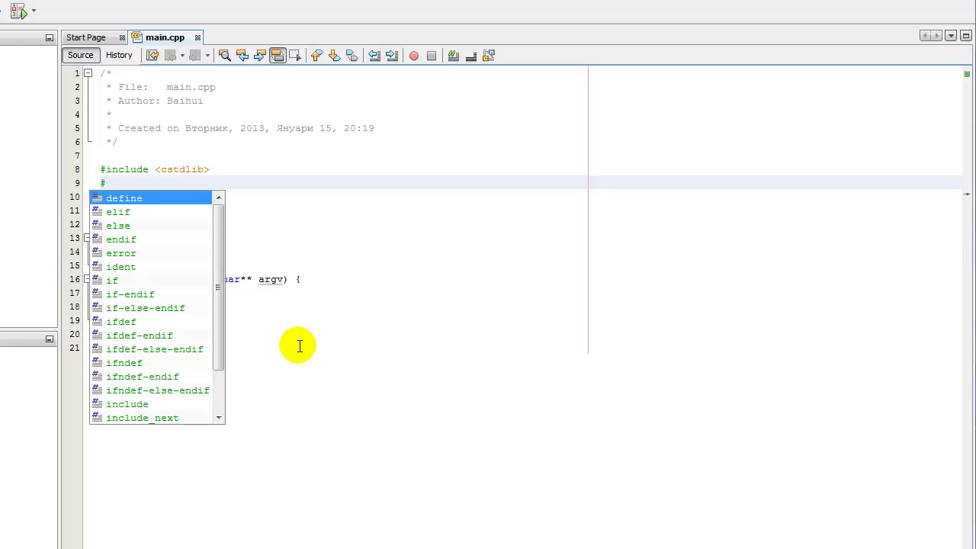
{"action": "type", "text": "#inclu"}
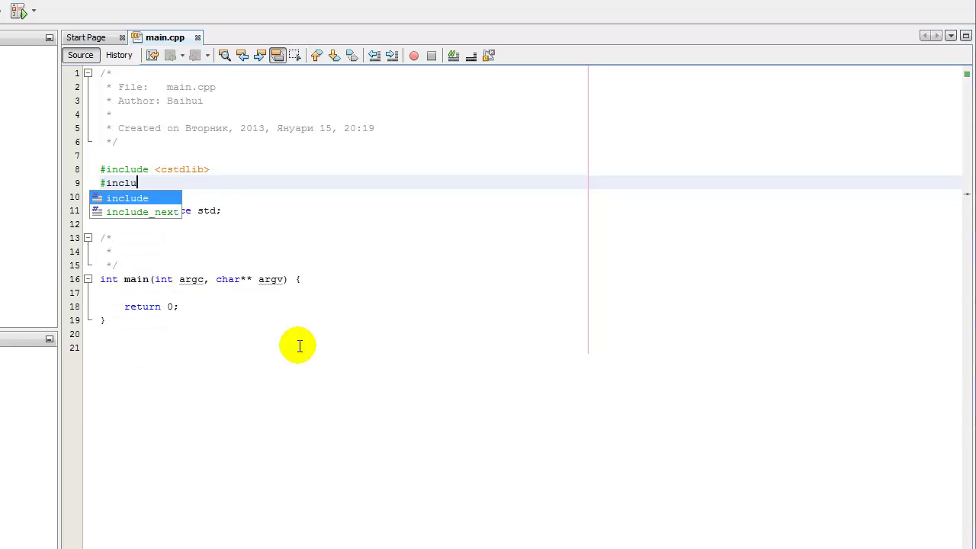
{"action": "type", "text": "de"}
{"action": "key", "text": "Escape"}
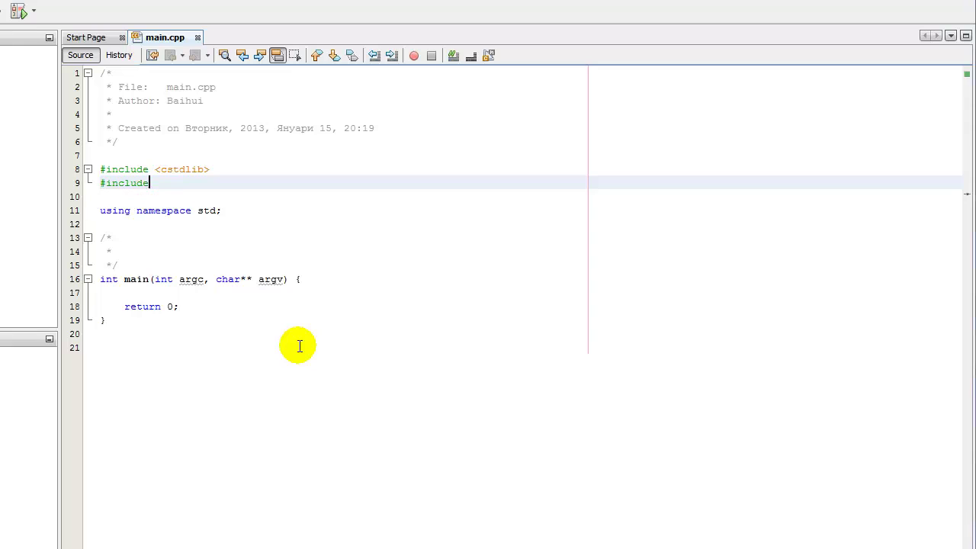
{"action": "key", "text": "ctrl+space"}
{"action": "type", "text": "<"}
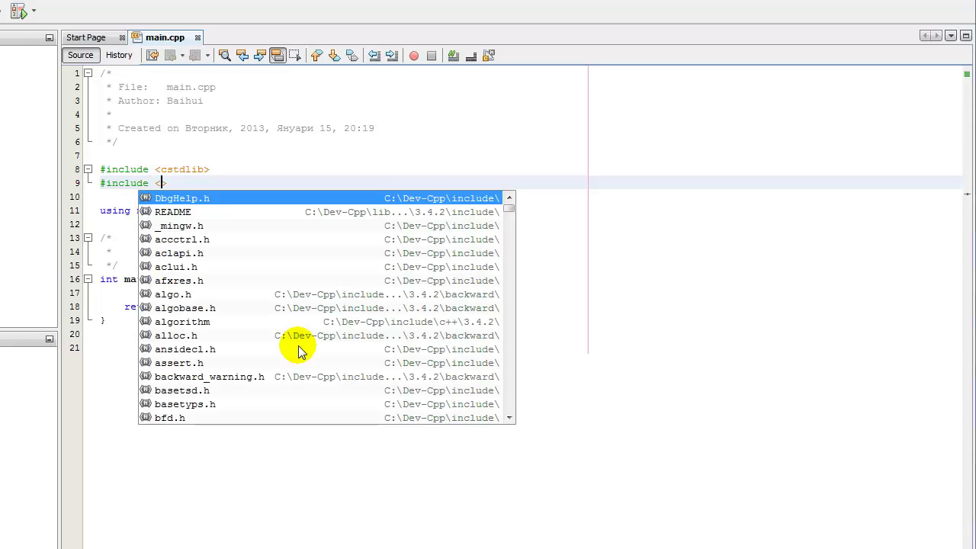
{"action": "type", "text": "io"}
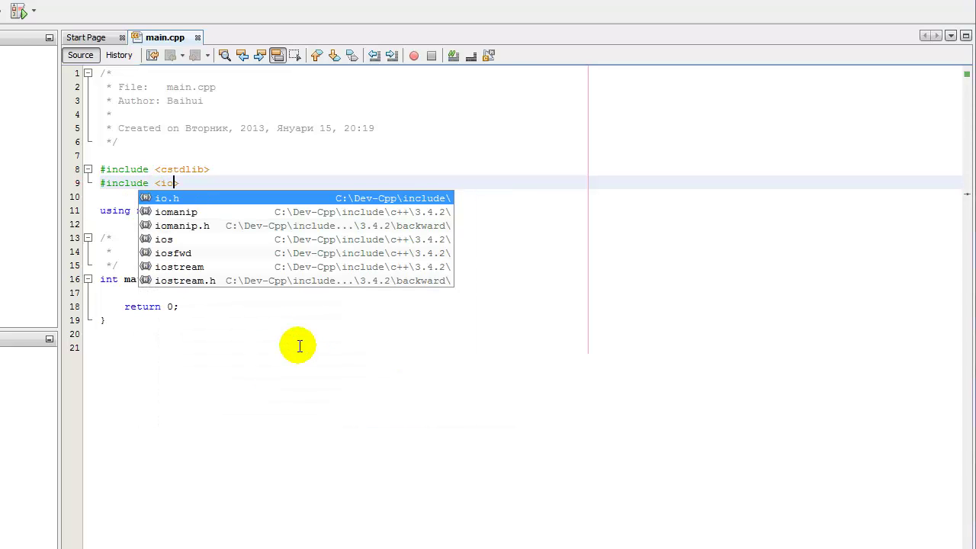
{"action": "key", "text": "Down"}
{"action": "key", "text": "Down"}
{"action": "key", "text": "Down"}
{"action": "key", "text": "Down"}
{"action": "key", "text": "Down"}
{"action": "key", "text": "Down"}
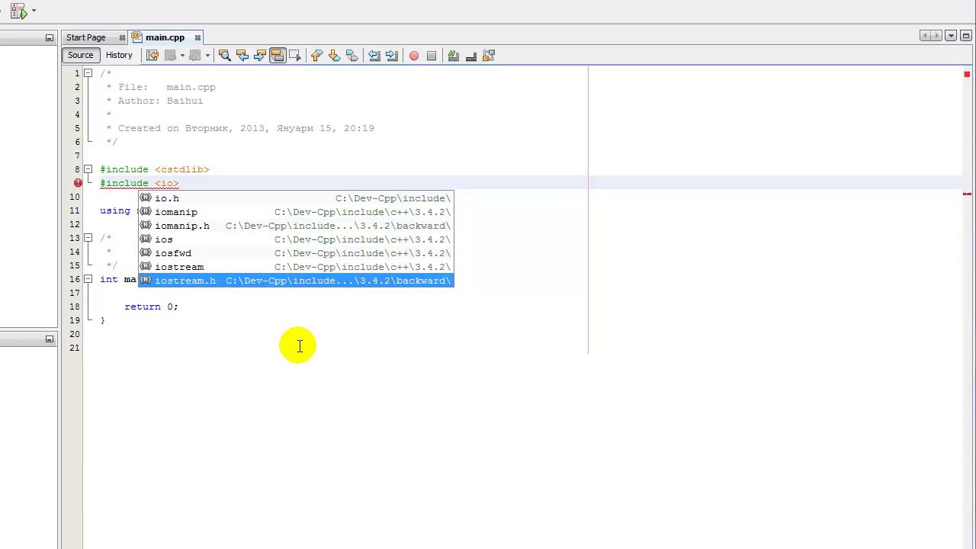
{"action": "key", "text": "Up"}
{"action": "key", "text": "Return"}
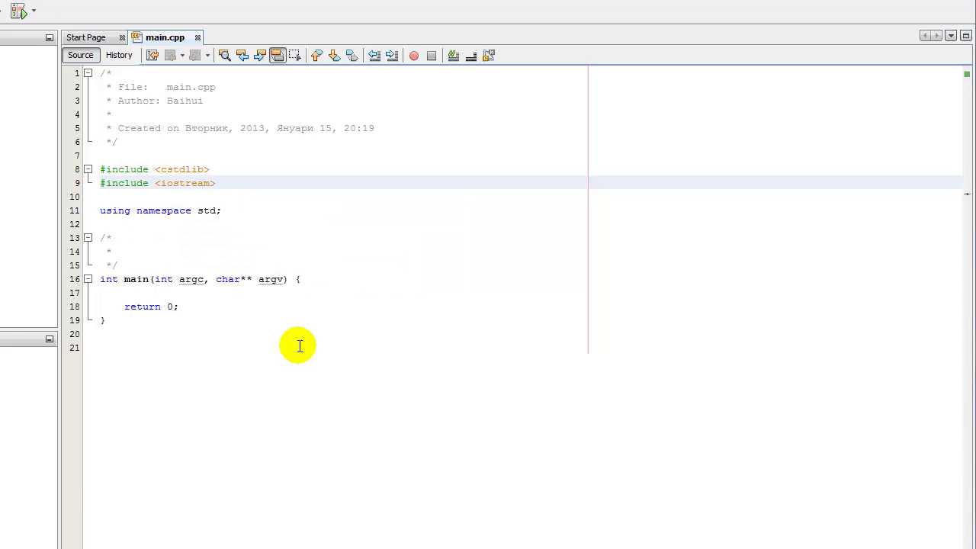
- Insert the statement cout << "Let's test this!"; on the empty line in the main function, above return 0;
{"action": "key", "text": "Down"}
{"action": "key", "text": "Down"}
{"action": "key", "text": "Down"}
{"action": "key", "text": "Down"}
{"action": "key", "text": "Down"}
{"action": "key", "text": "Down"}
{"action": "key", "text": "Down"}
{"action": "key", "text": "Down"}
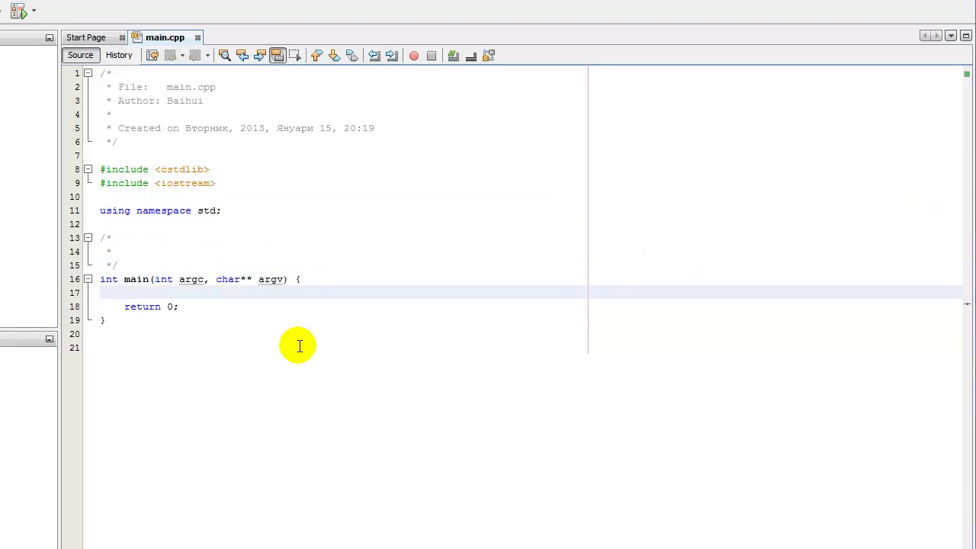
{"action": "type", "text": "co"}
{"action": "type", "text": "ut "}
{"action": "type", "text": ">"}
{"action": "key", "text": "BackSpace"}
{"action": "key", "text": "BackSpace"}
{"action": "type", "text": "<< \"Lets"}
{"action": "key", "text": "BackSpace"}
{"action": "key", "text": "BackSpace"}
{"action": "type", "text": "'s test this"}
{"action": "key", "text": "BackSpace"}
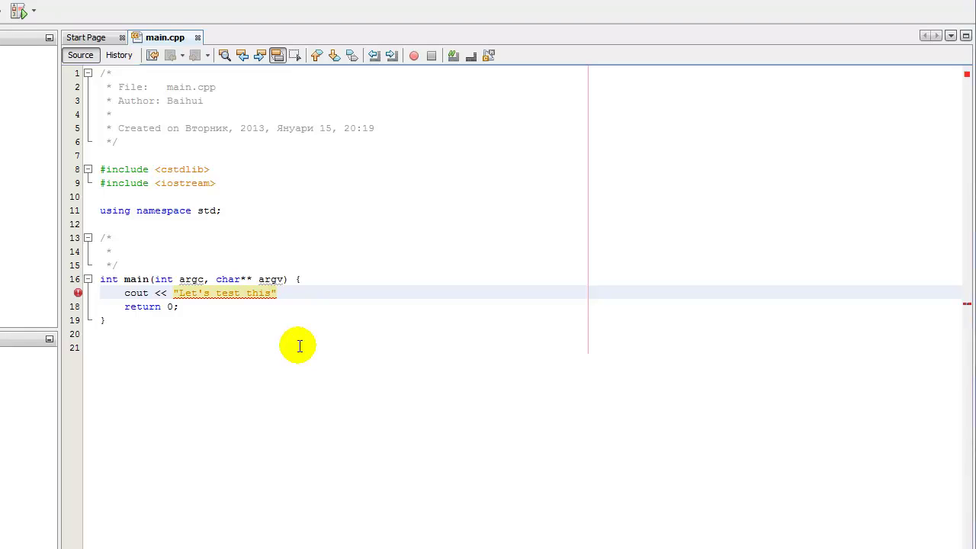
{"action": "type", "text": "!\";"}
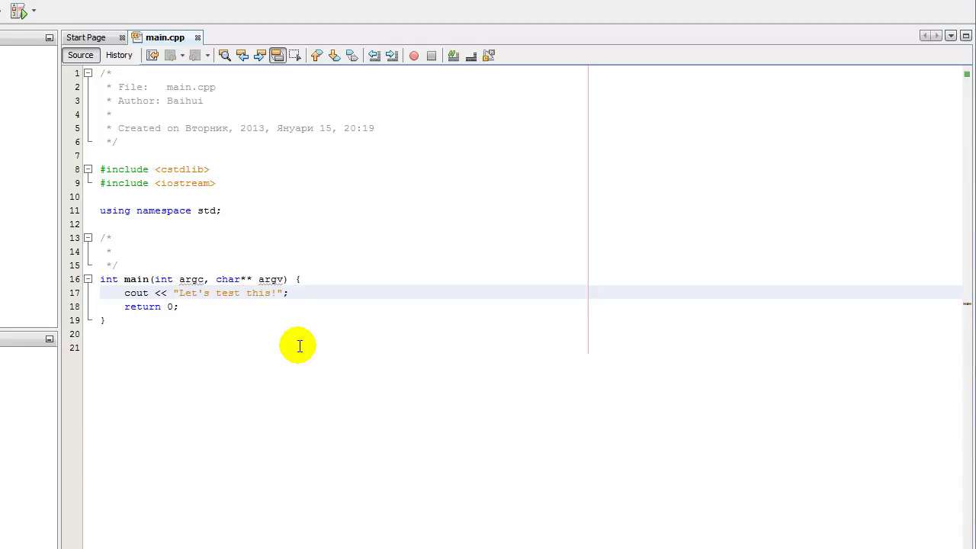
- Add a blank line below the cout statement and replace return 0; with char a; cin >> a;
{"action": "key", "text": "Return"}
{"action": "key", "text": "Down"}
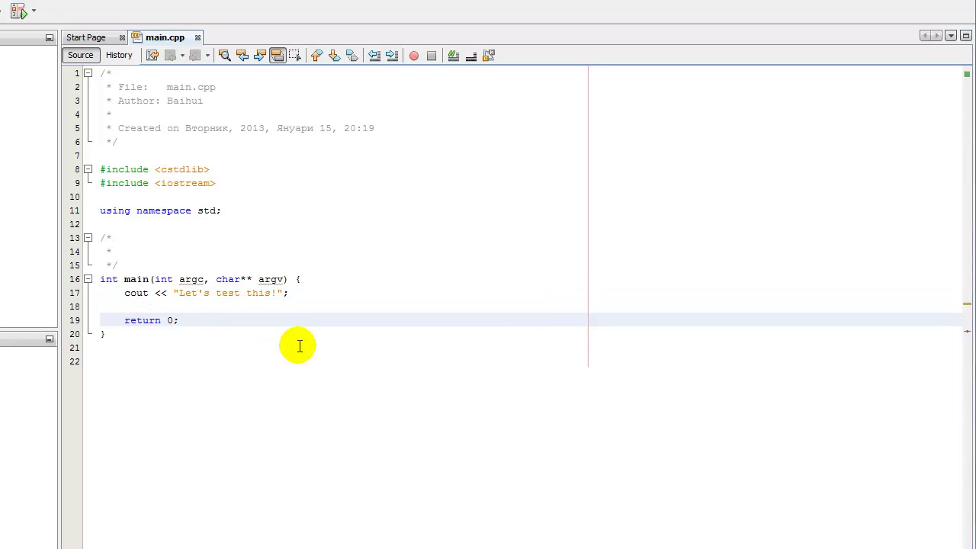
{"action": "key", "text": "Delete"}
{"action": "key", "text": "Delete"}
{"action": "key", "text": "Delete"}
{"action": "key", "text": "Delete"}
{"action": "key", "text": "Delete"}
{"action": "type", "text": "char a; cin >>"}
- Add a two-line comment above the cin line reading "Fast and easy way to prevent the dos window to close after the program finish"
{"action": "key", "text": "Up"}
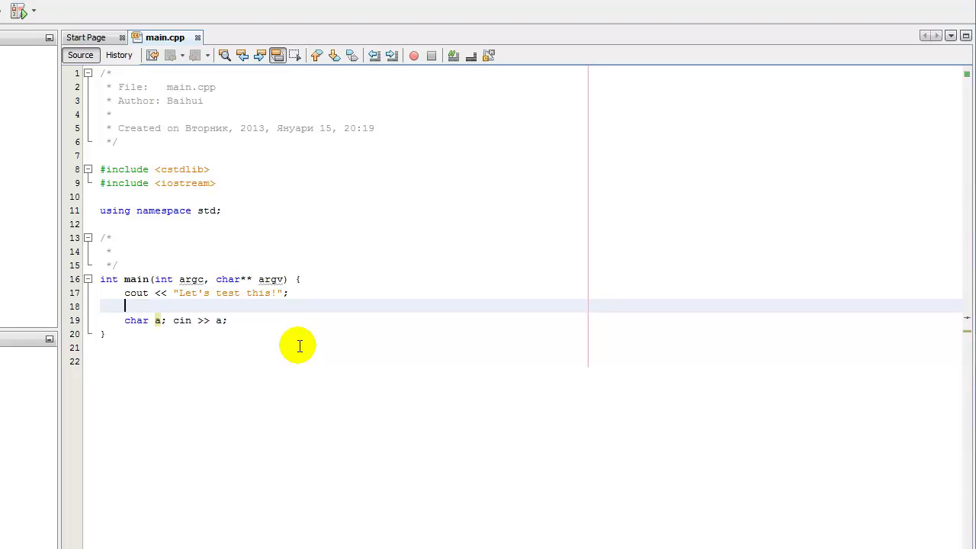
{"action": "type", "text": "/*Fas"}
{"action": "key", "text": "BackSpace"}
{"action": "type", "text": "t and easy way to prevent the dos "}
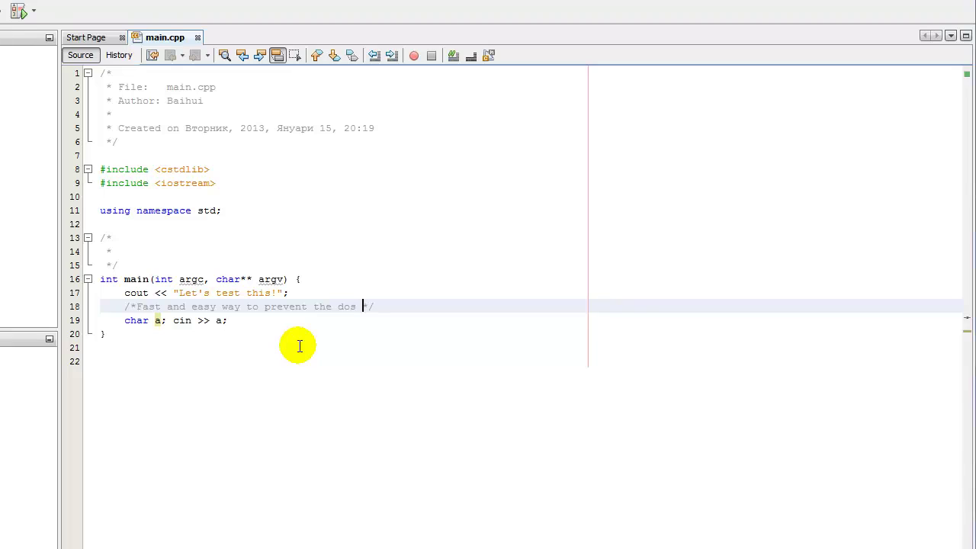
{"action": "type", "text": "window fr"}
{"action": "type", "text": "o"}
{"action": "type", "text": "m"}
{"action": "key", "text": "BackSpace"}
{"action": "key", "text": "BackSpace"}
{"action": "key", "text": "BackSpace"}
{"action": "key", "text": "BackSpace"}
{"action": "type", "text": "to close"}
{"action": "type", "text": " after "}
{"action": "type", "text": "t"}
{"action": "type", "text": "he pro"}
{"action": "type", "text": "gram "}
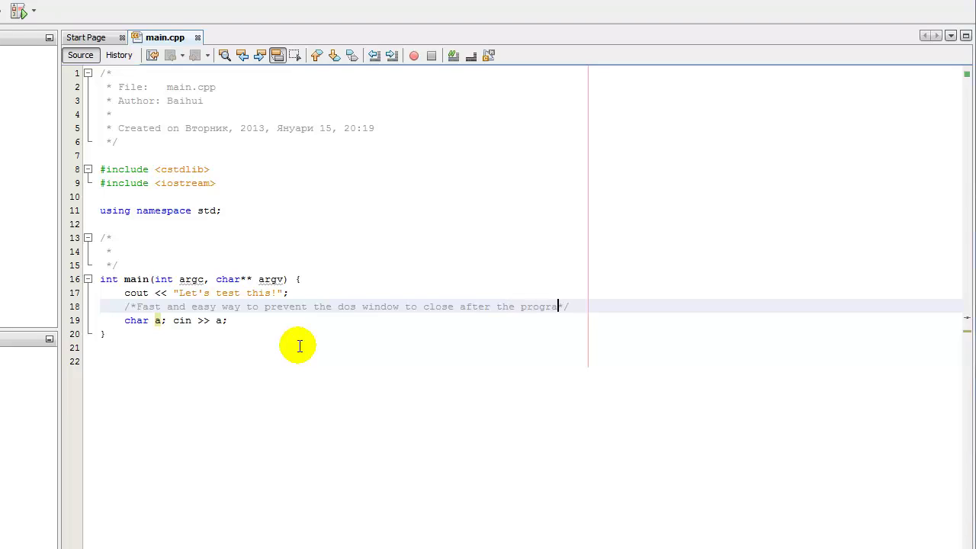
{"action": "type", "text": "finish"}
{"action": "key", "text": "Return"}
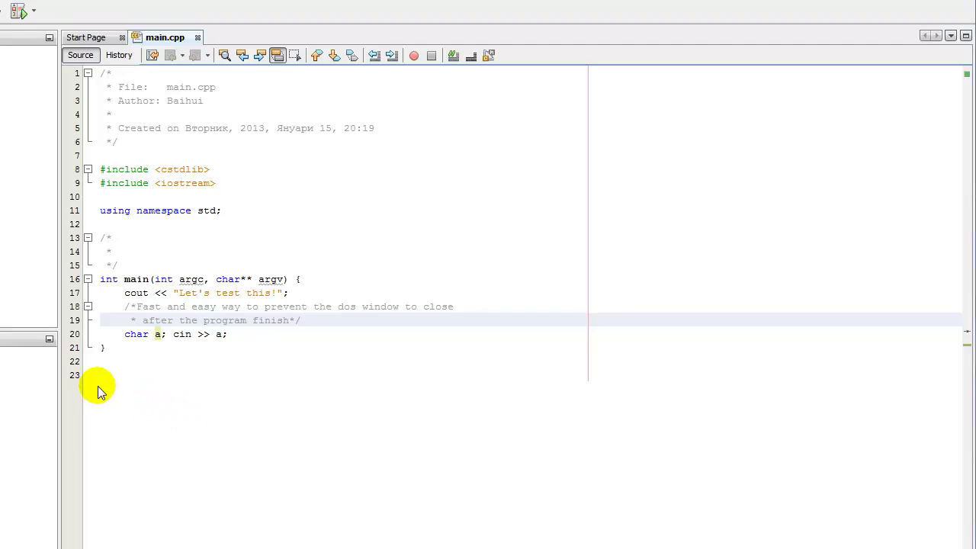
- Build and run the CppApplication_1 project and select the printed text in the run output
{"action": "left_click_drag", "start_coordinate": [124, 335], "coordinate": [327, 344]}
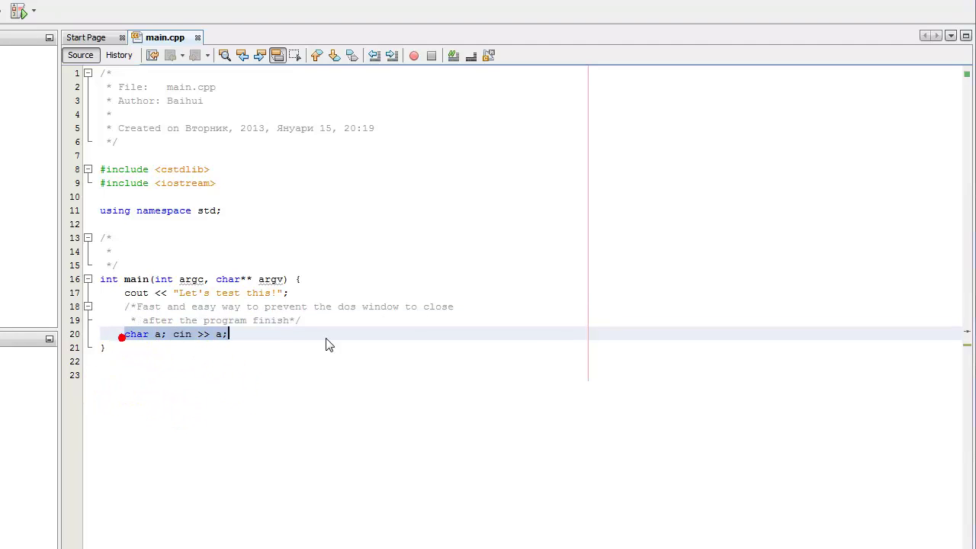
{"action": "left_click", "coordinate": [261, 429]}
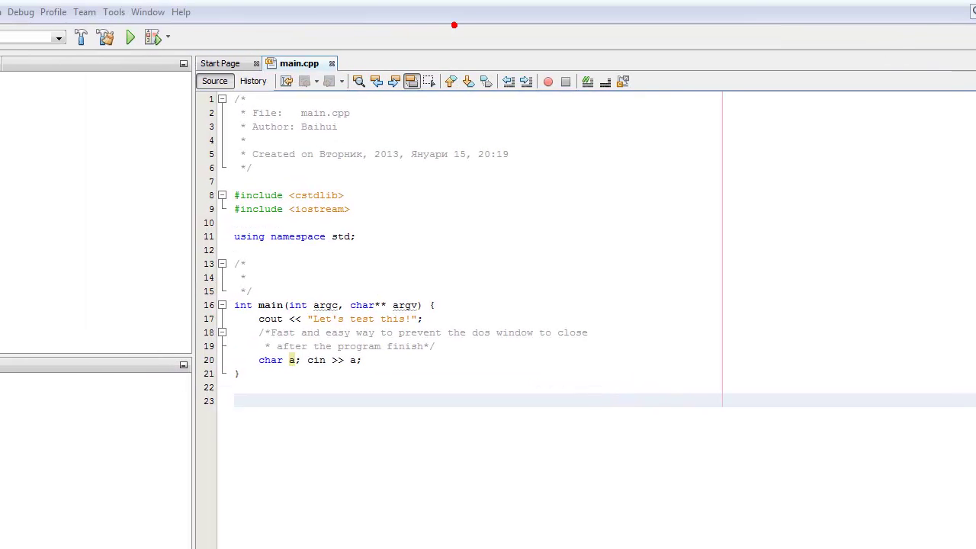
{"action": "left_click", "coordinate": [130, 38]}
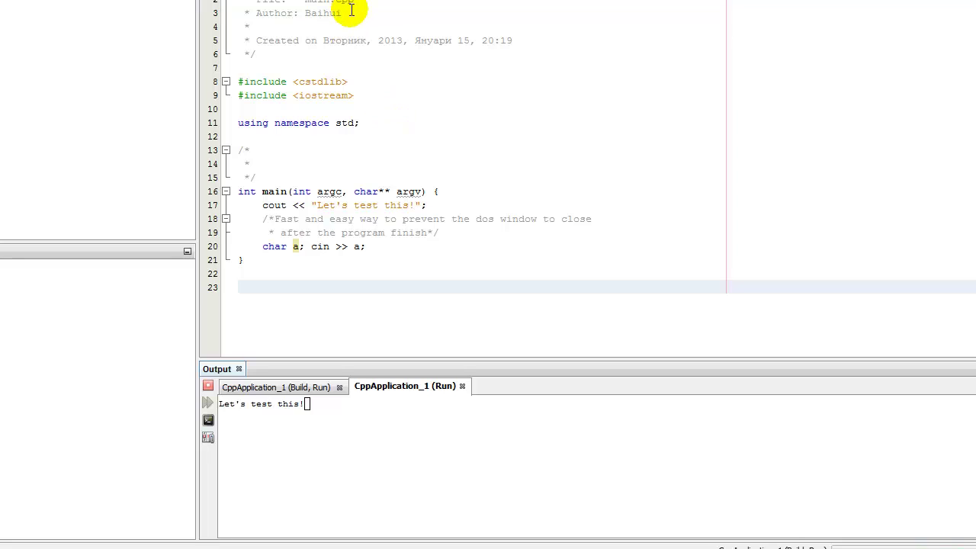
{"action": "left_click", "coordinate": [323, 412]}
{"action": "left_click_drag", "start_coordinate": [322, 404], "coordinate": [210, 412]}
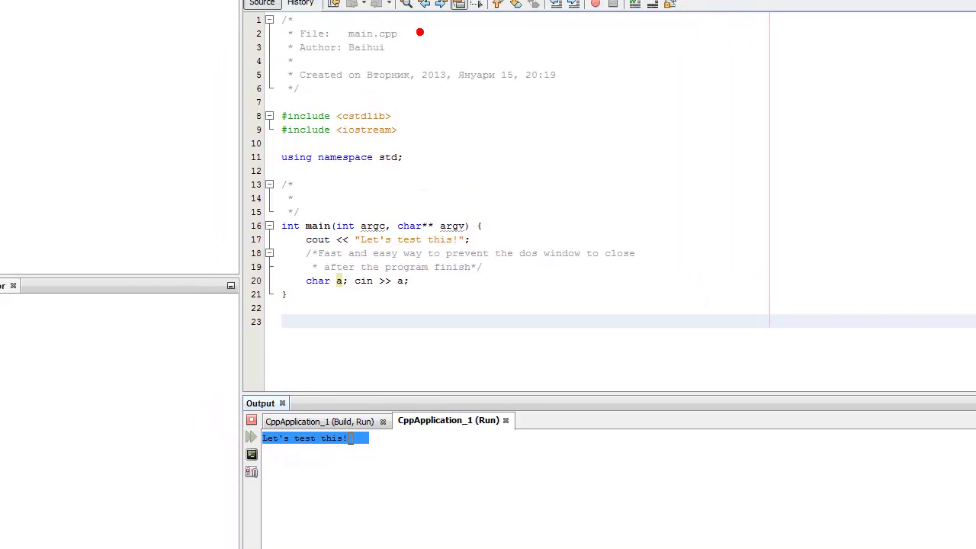
{"action": "left_click", "coordinate": [427, 499]}
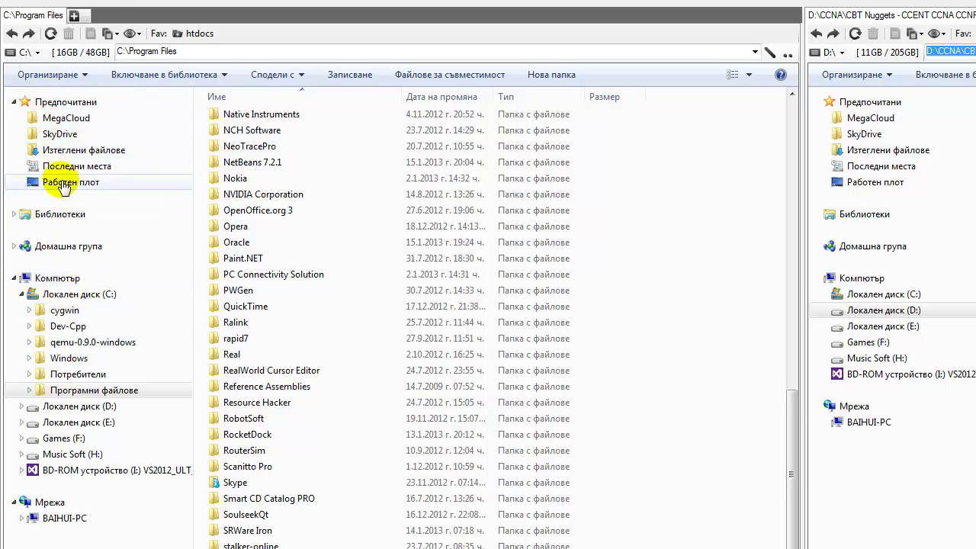
- In the file manager, go from the desktop to the user's home folder and open its .netbeans folder
{"action": "left_click", "coordinate": [64, 186]}
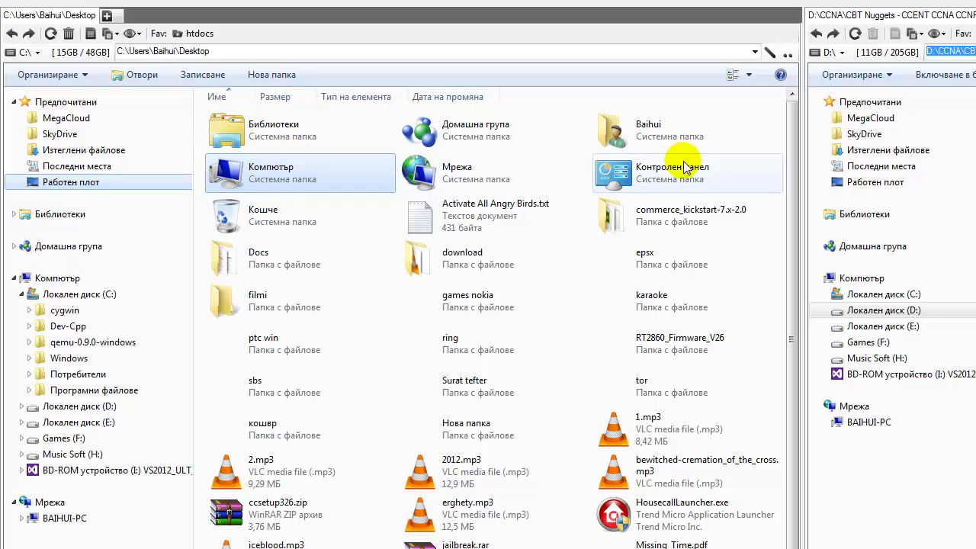
{"action": "double_click", "coordinate": [655, 130]}
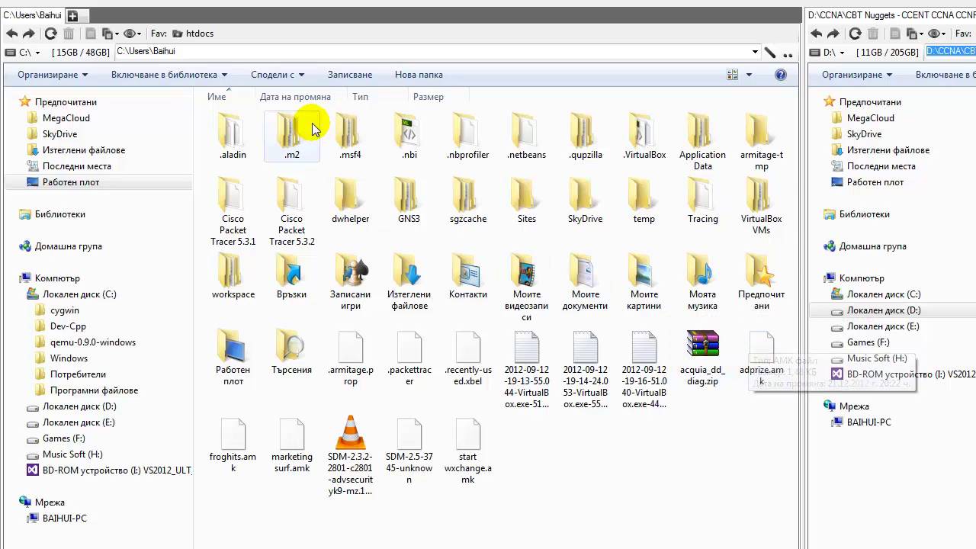
{"action": "double_click", "coordinate": [537, 151]}
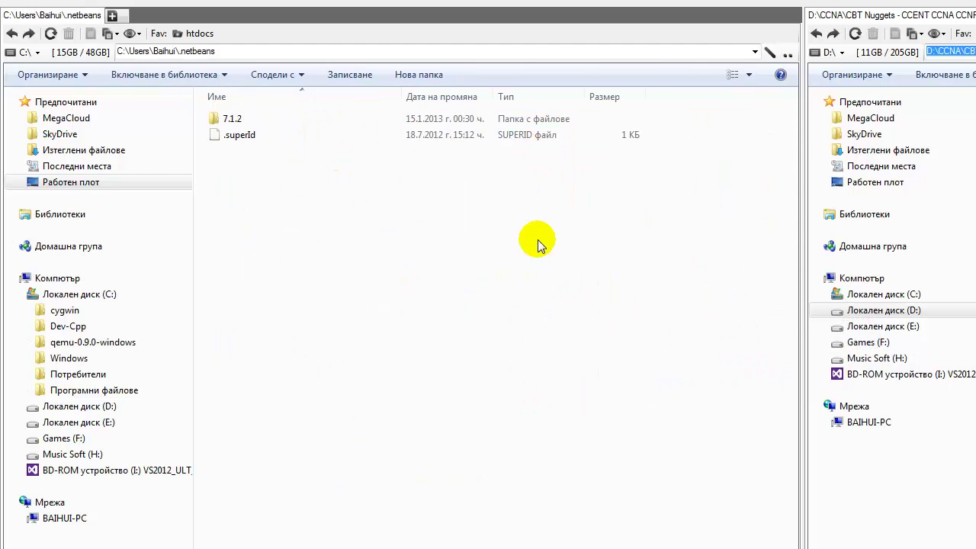
- Open the 7.1.2 folder inside the .netbeans folder
{"action": "left_click", "coordinate": [227, 122]}
{"action": "double_click", "coordinate": [227, 122]}
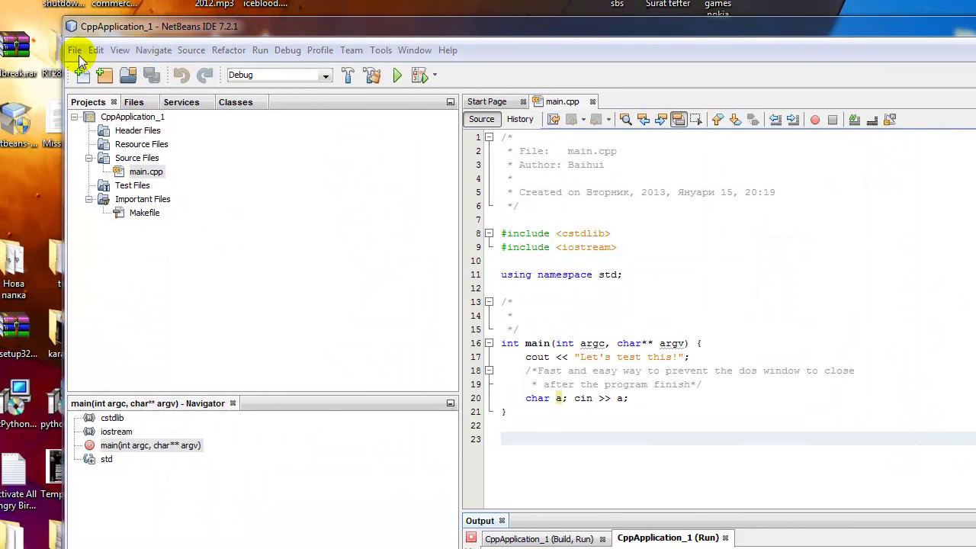
- Switch to NetBeans, check the NetBeansProjects folder's location in the Open Project dialog, and close the dialog without opening a project
{"action": "left_click", "coordinate": [77, 54]}
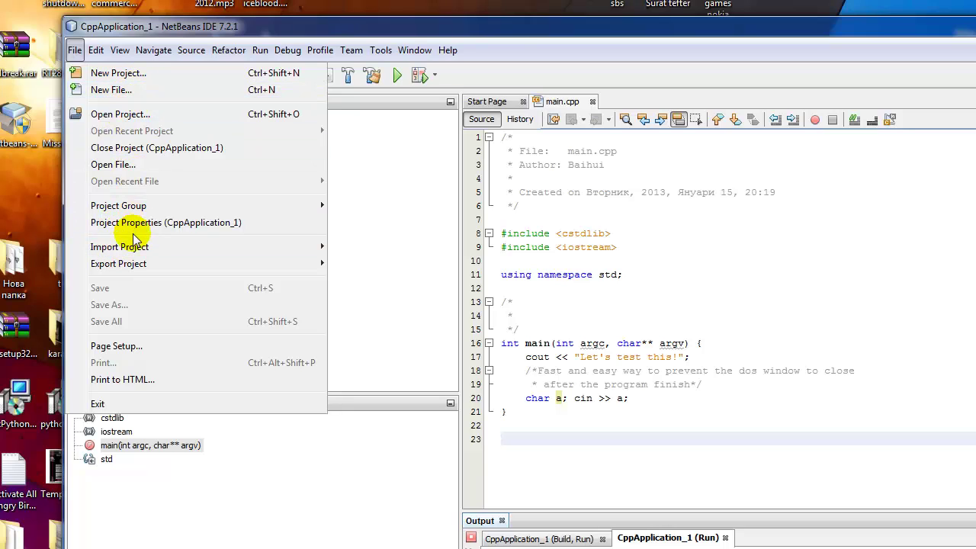
{"action": "left_click", "coordinate": [122, 115]}
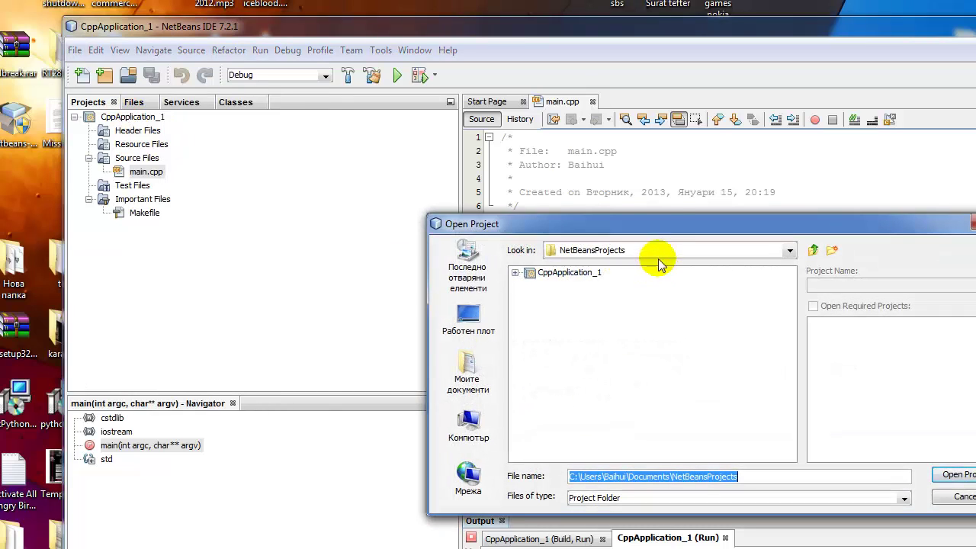
{"action": "left_click_drag", "start_coordinate": [661, 226], "coordinate": [557, 158]}
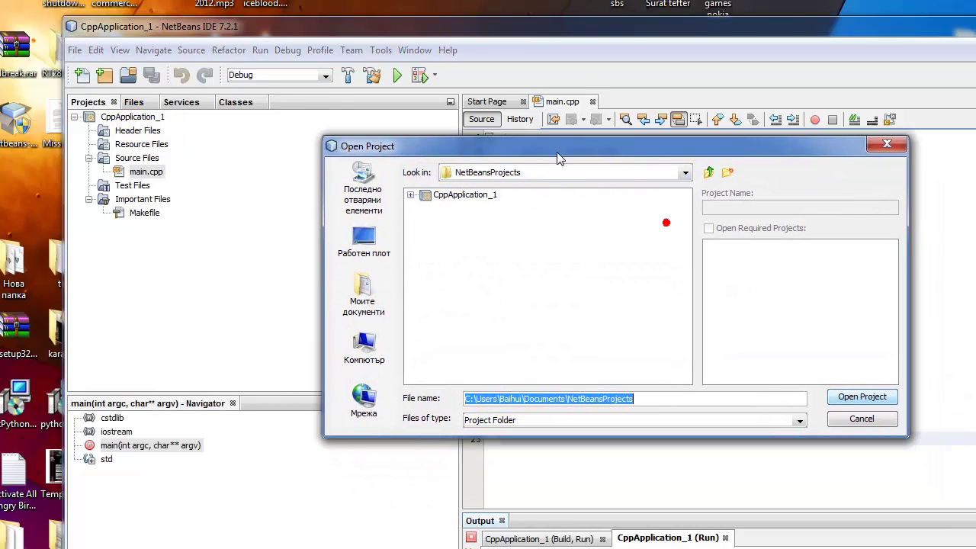
{"action": "left_click", "coordinate": [686, 174]}
{"action": "scroll", "coordinate": [538, 229], "scroll_direction": "up", "scroll_amount": 2}
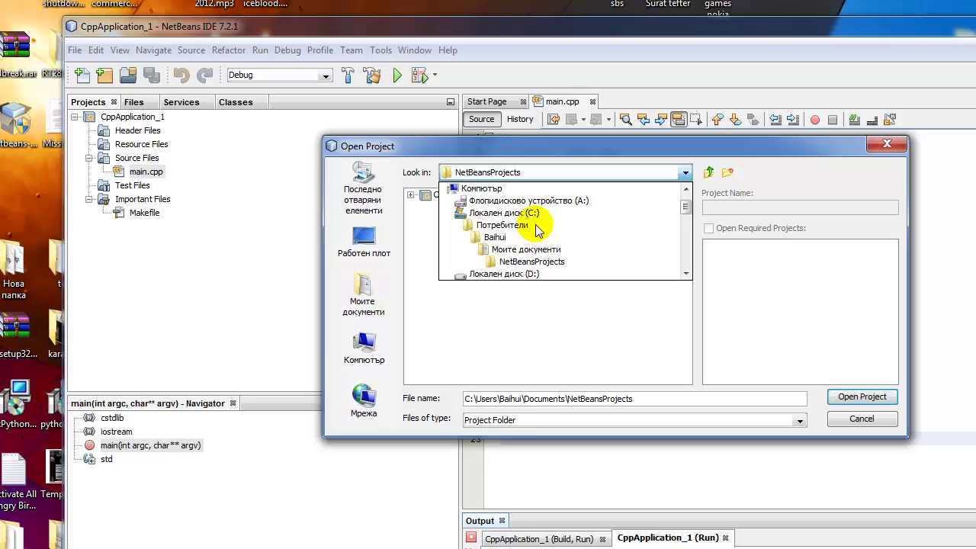
{"action": "scroll", "coordinate": [538, 229], "scroll_direction": "down", "scroll_amount": 1}
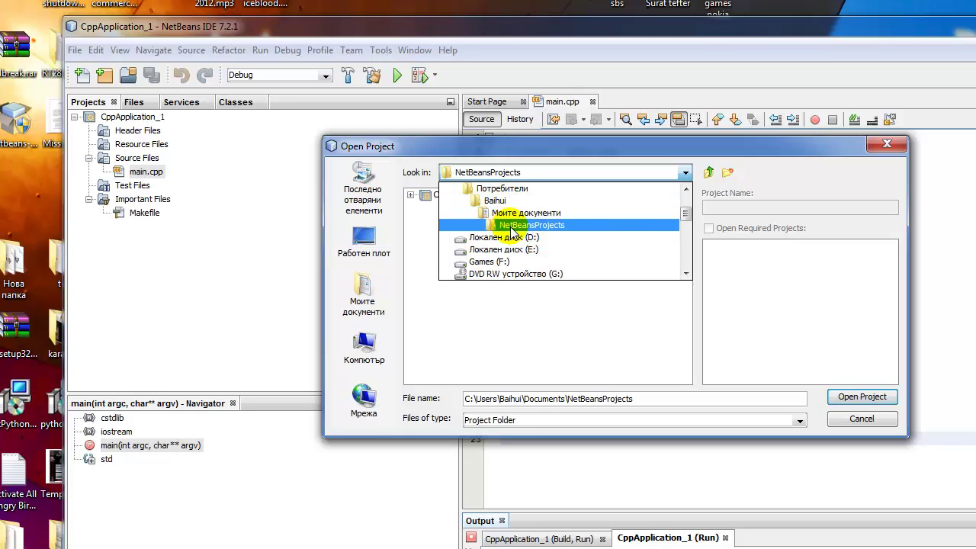
{"action": "left_click", "coordinate": [880, 148]}
- Return to the Windows Double Explorer file manager and go from drive C: through the user's home folder to Documents\NetBeansProjects
{"action": "key", "text": "super+d"}
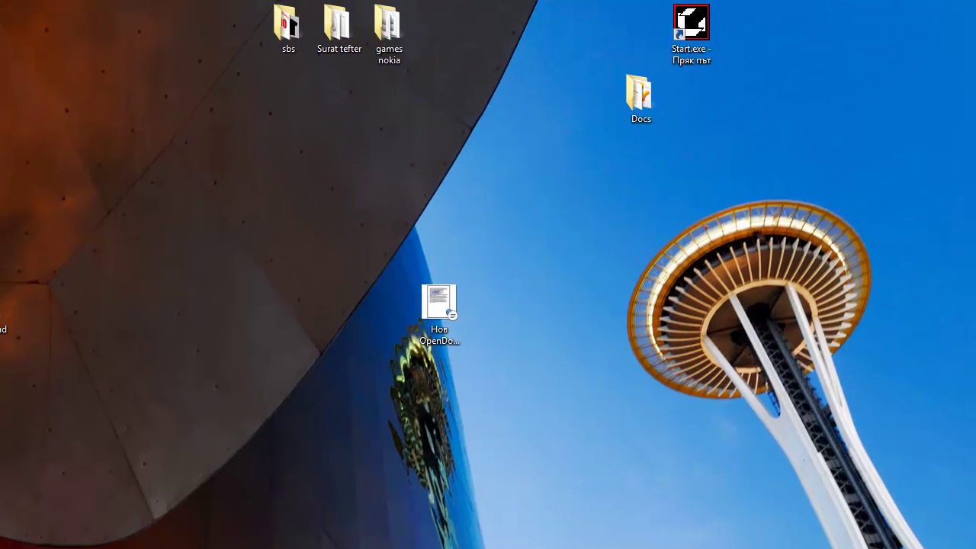
{"action": "mouse_move", "coordinate": [682, 46]}
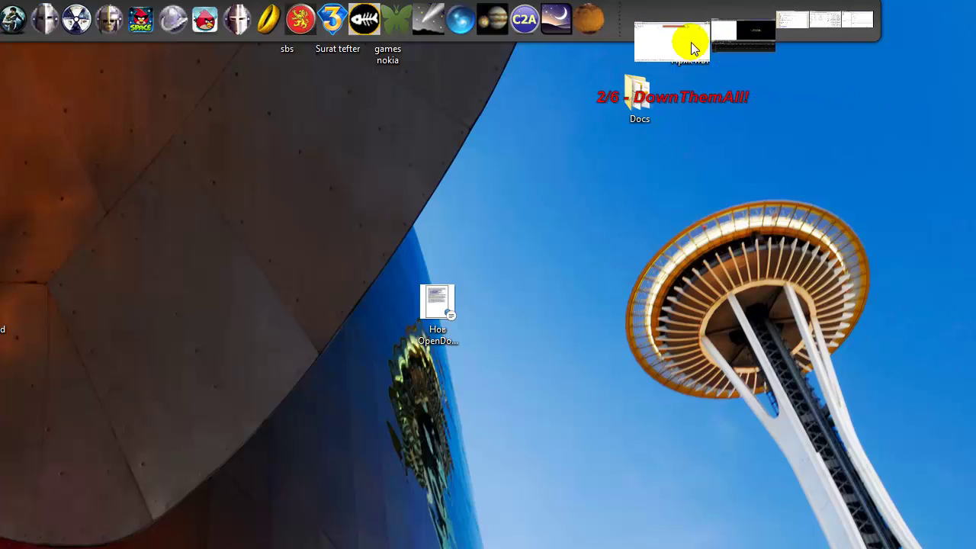
{"action": "left_click", "coordinate": [740, 42]}
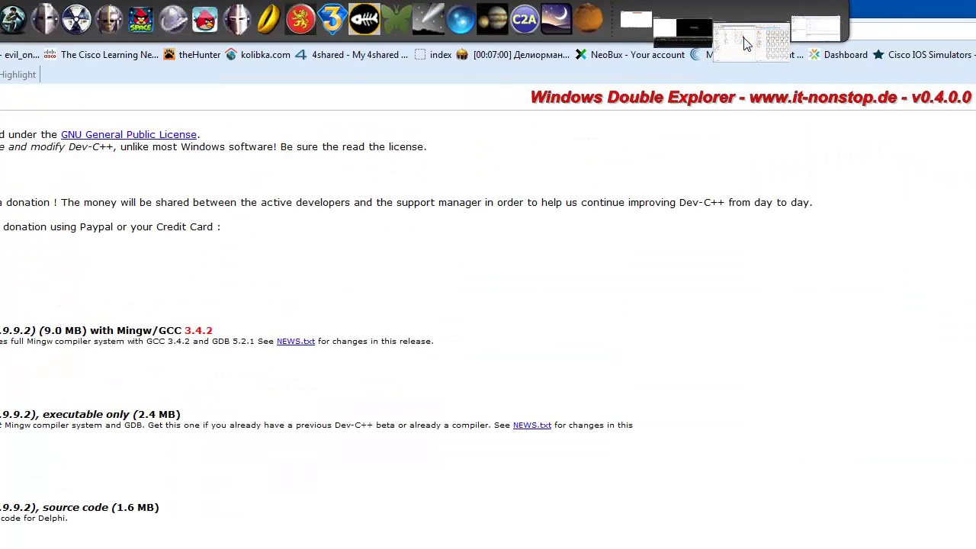
{"action": "left_click", "coordinate": [689, 39]}
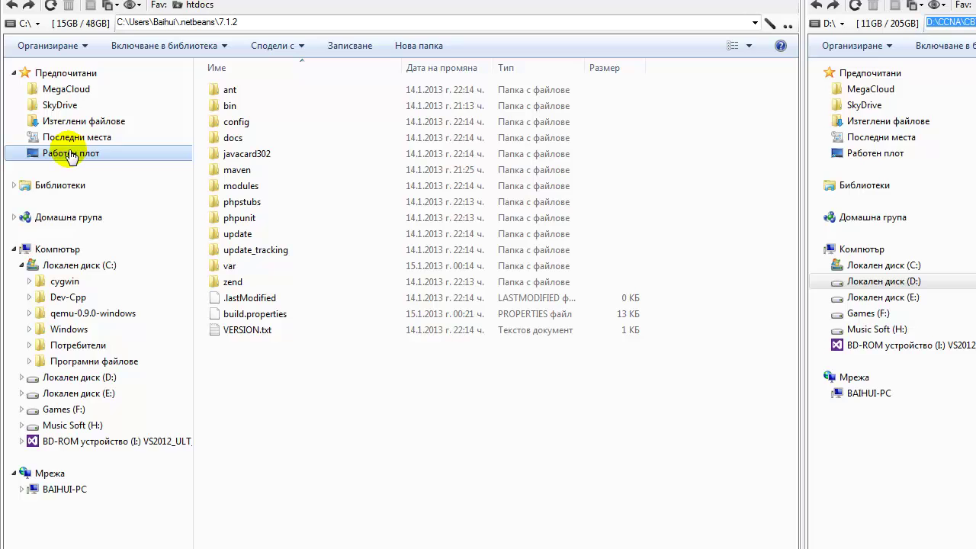
{"action": "left_click", "coordinate": [90, 267]}
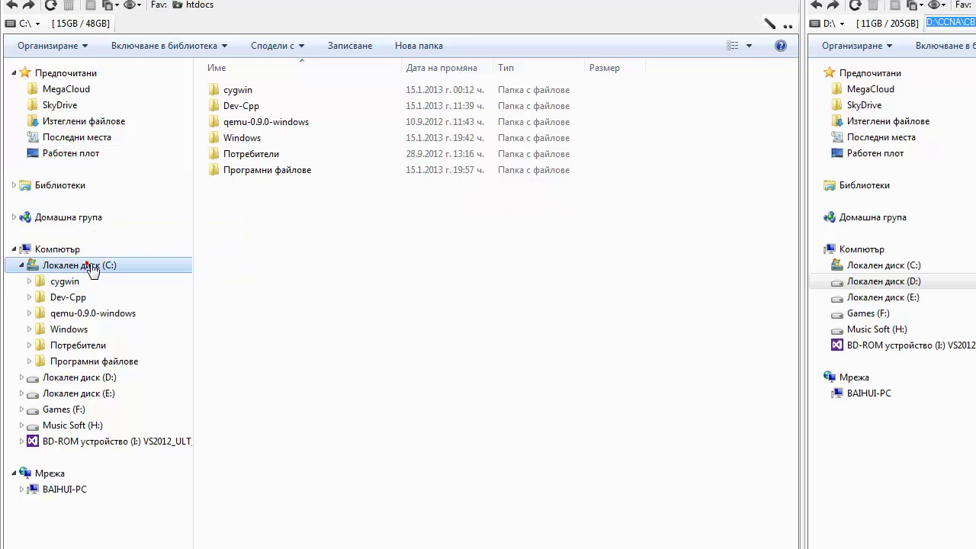
{"action": "left_click", "coordinate": [290, 156]}
{"action": "double_click", "coordinate": [258, 153]}
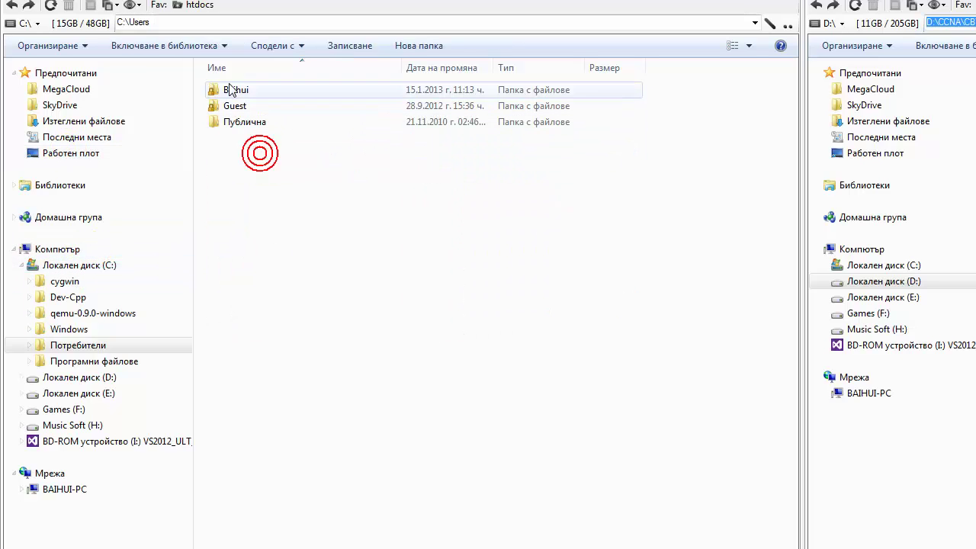
{"action": "double_click", "coordinate": [233, 87]}
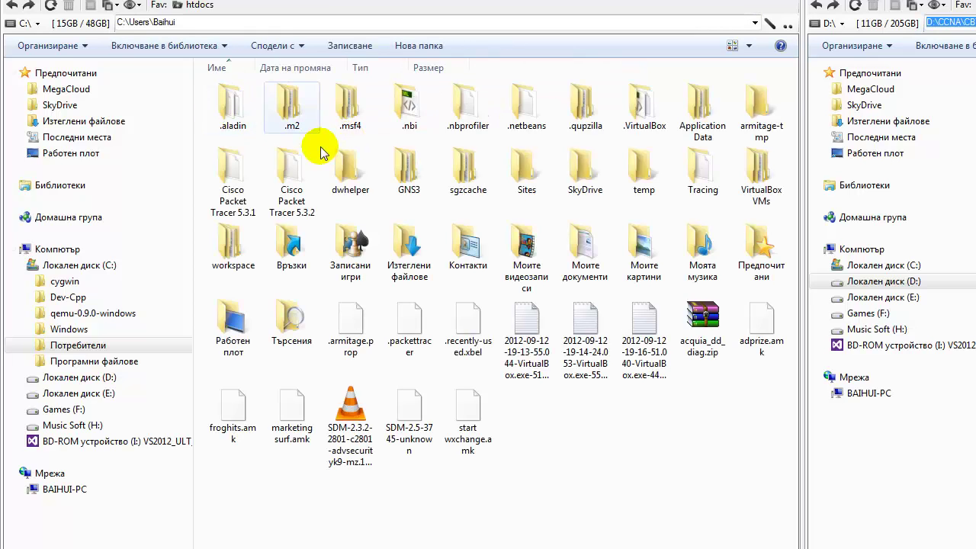
{"action": "double_click", "coordinate": [585, 268]}
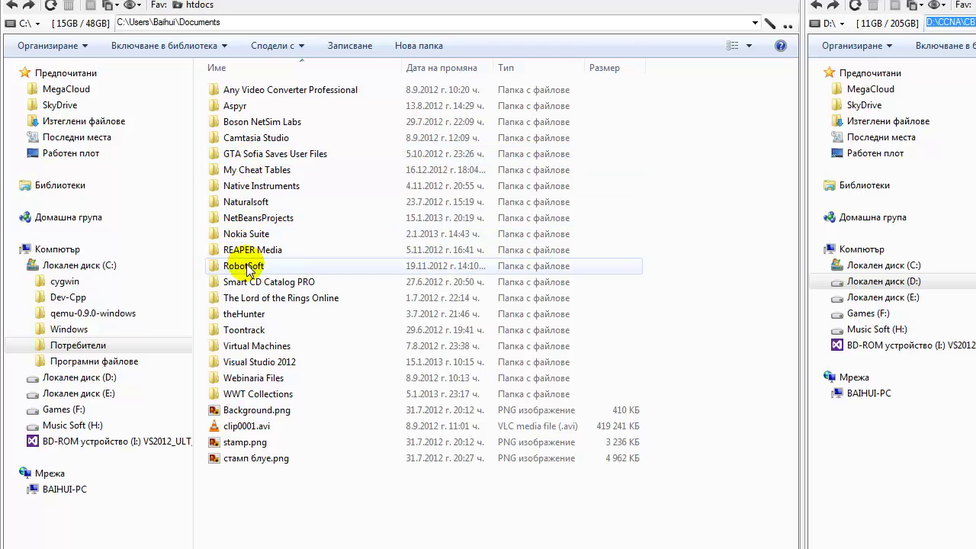
{"action": "double_click", "coordinate": [259, 218]}
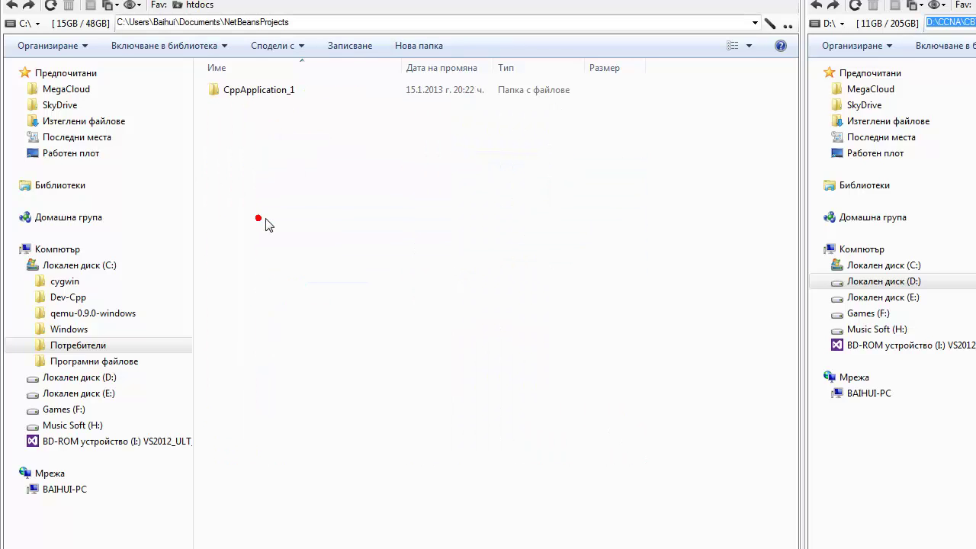
- Open CppApplication_1\dist\Debug\MinGW-Windows, run cppapplication_1.exe, and move its console window fully into view
{"action": "double_click", "coordinate": [260, 96]}
{"action": "double_click", "coordinate": [235, 104]}
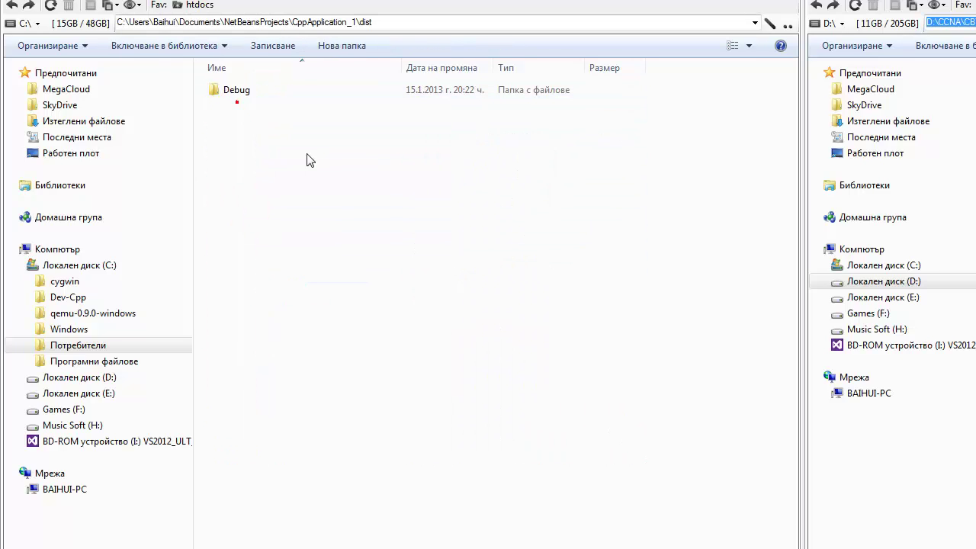
{"action": "double_click", "coordinate": [222, 90]}
{"action": "double_click", "coordinate": [221, 90]}
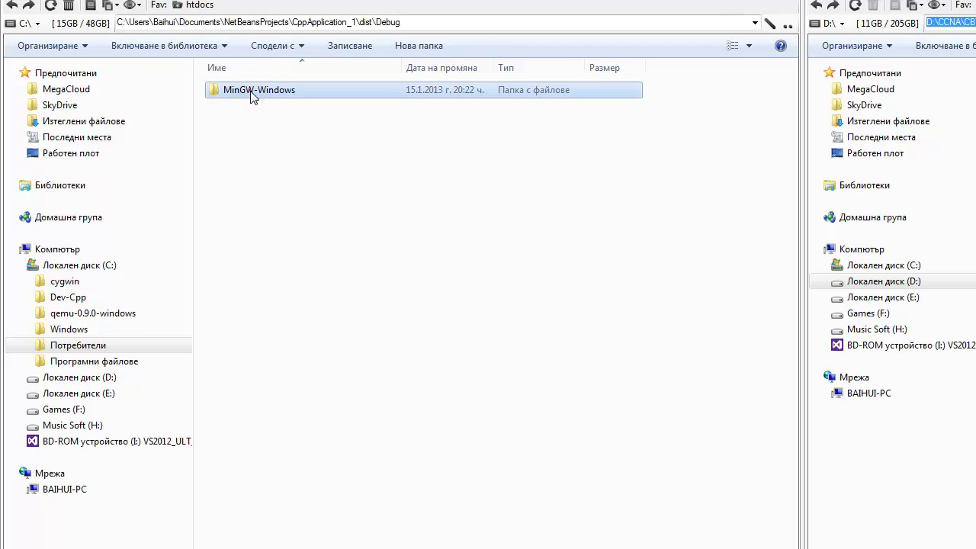
{"action": "left_click", "coordinate": [272, 100]}
{"action": "double_click", "coordinate": [272, 100]}
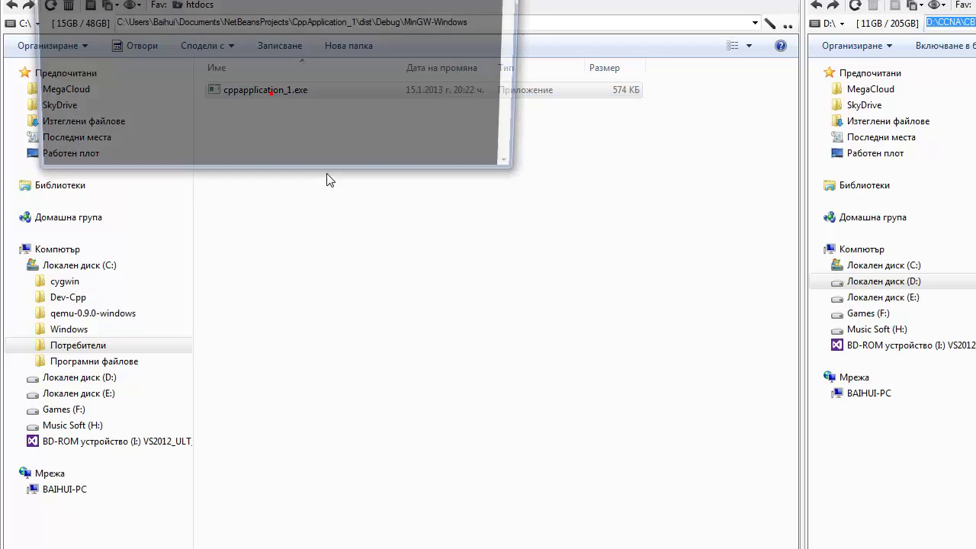
{"action": "left_click_drag", "start_coordinate": [398, 0], "coordinate": [404, 196]}
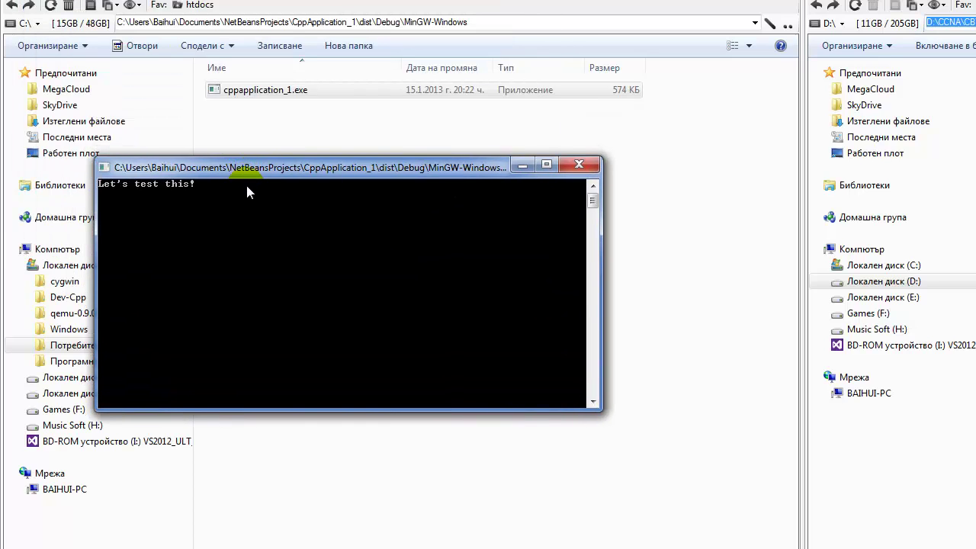